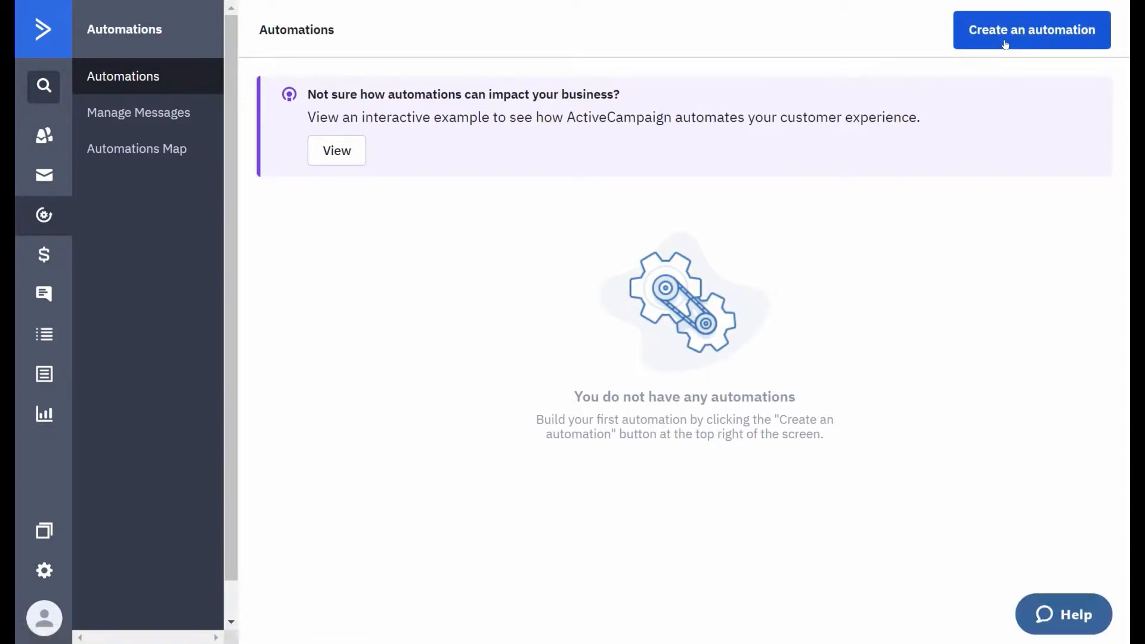
# - Create a new automation using the Start from Scratch recipe
pyautogui.click(1005, 45)
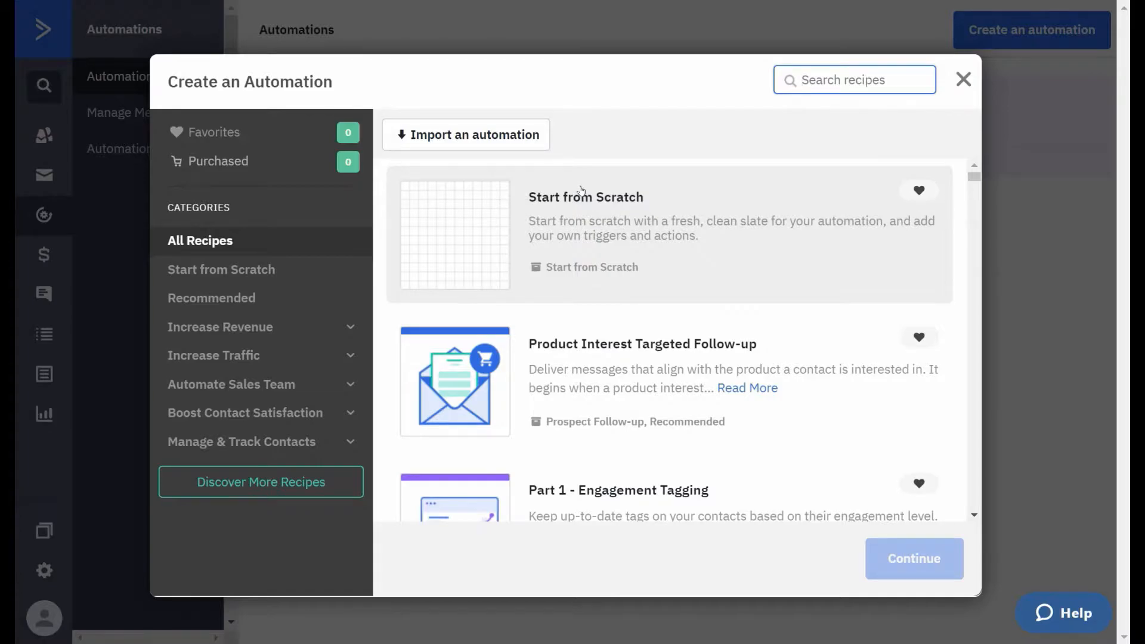
pyautogui.scroll(-3, 589, 312)
pyautogui.scroll(-12, 588, 311)
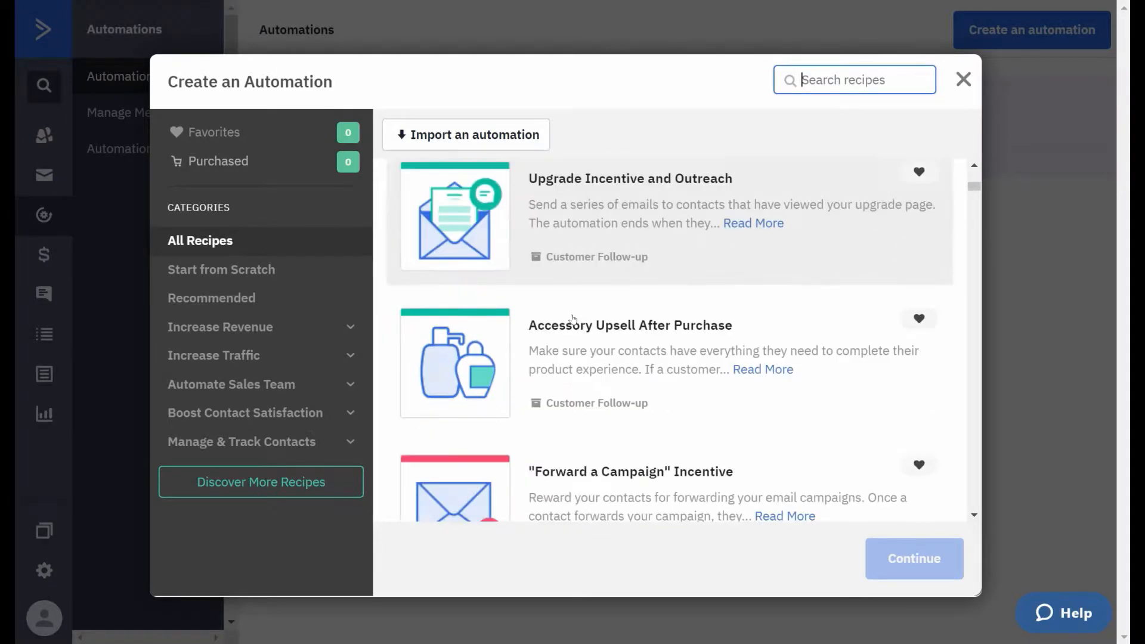
pyautogui.scroll(14, 572, 318)
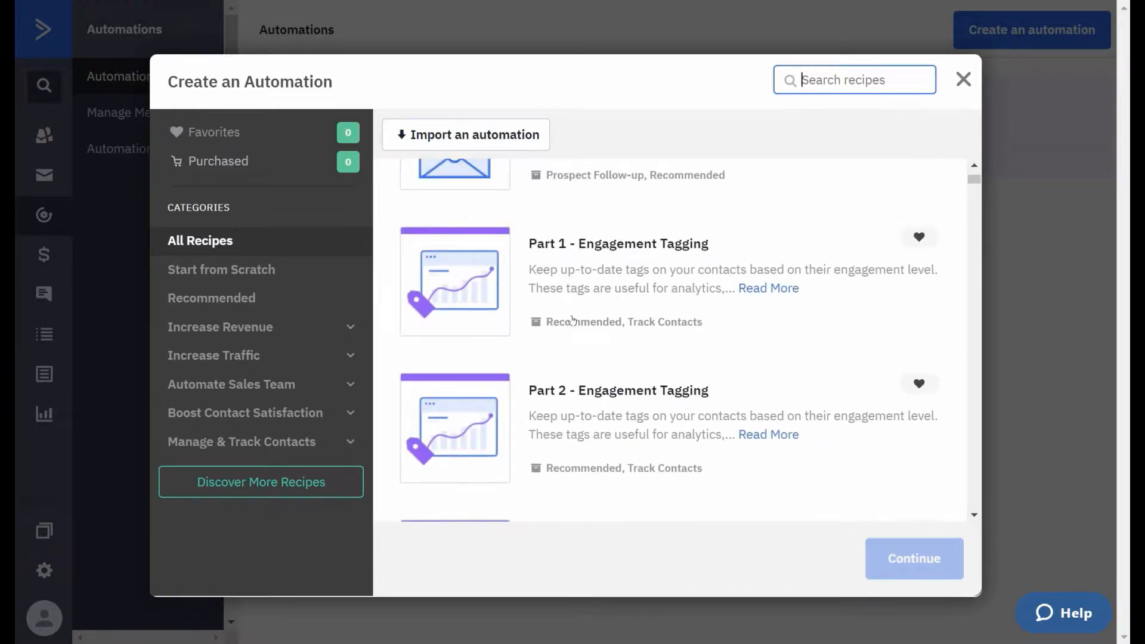
pyautogui.scroll(5, 572, 321)
pyautogui.click(454, 250)
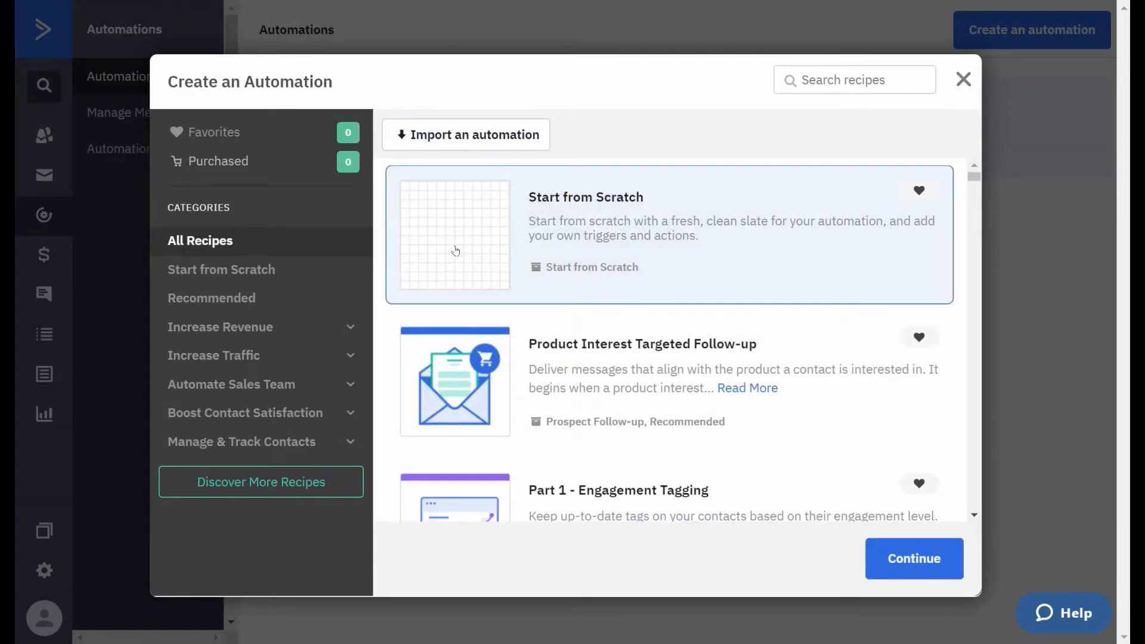
pyautogui.click(921, 569)
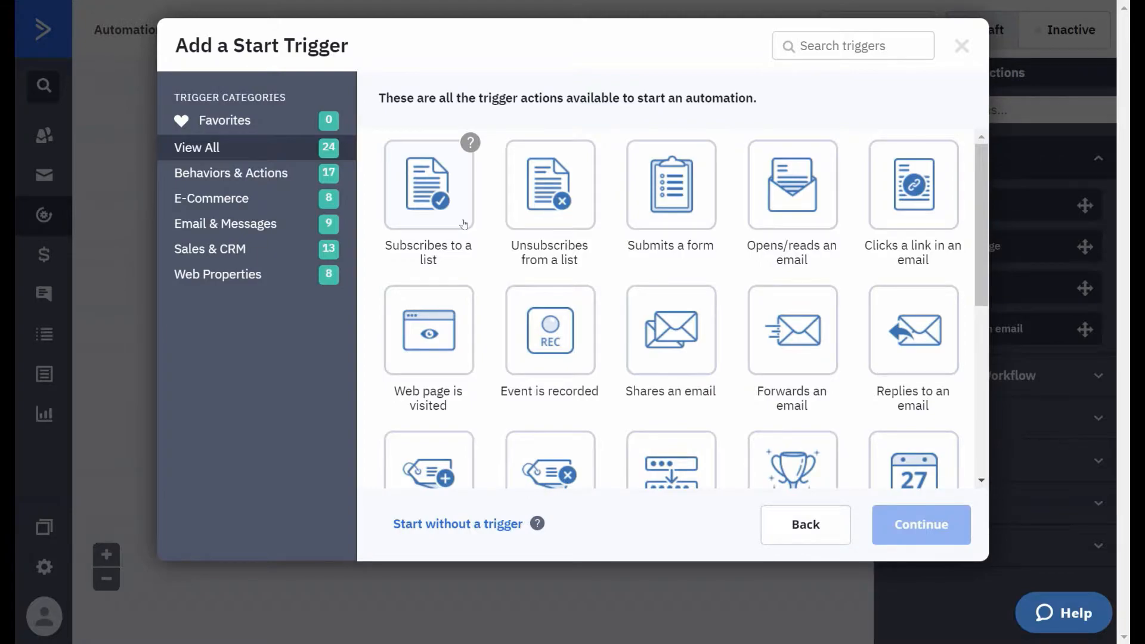
# - Add a start trigger for contacts subscribing to the downloaded ebook list, set to run once
pyautogui.click(427, 183)
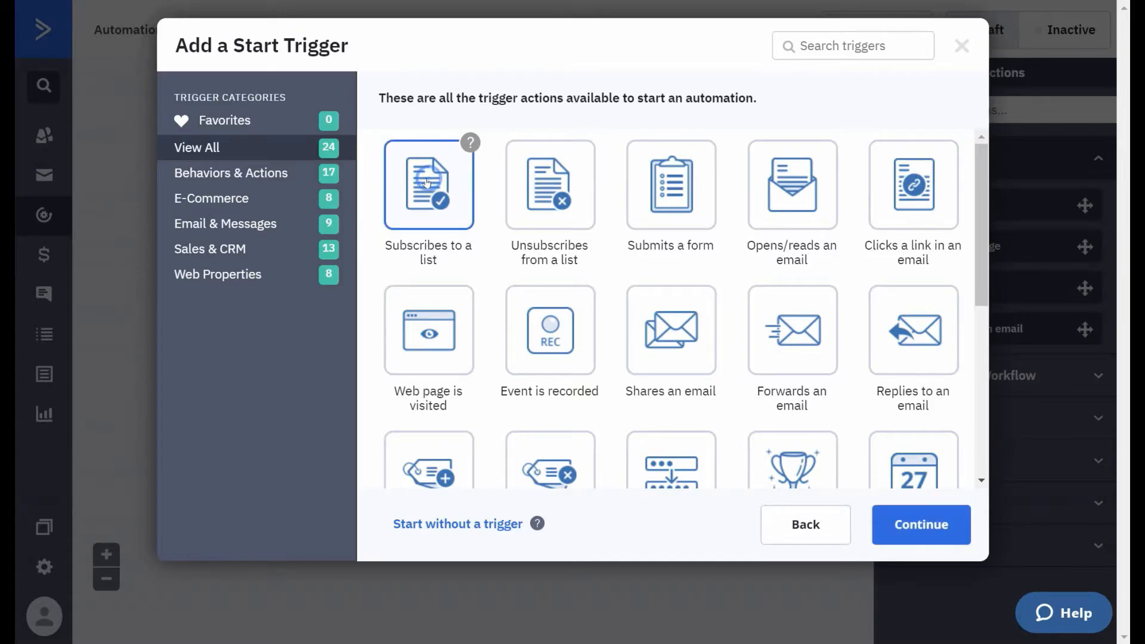
pyautogui.click(922, 536)
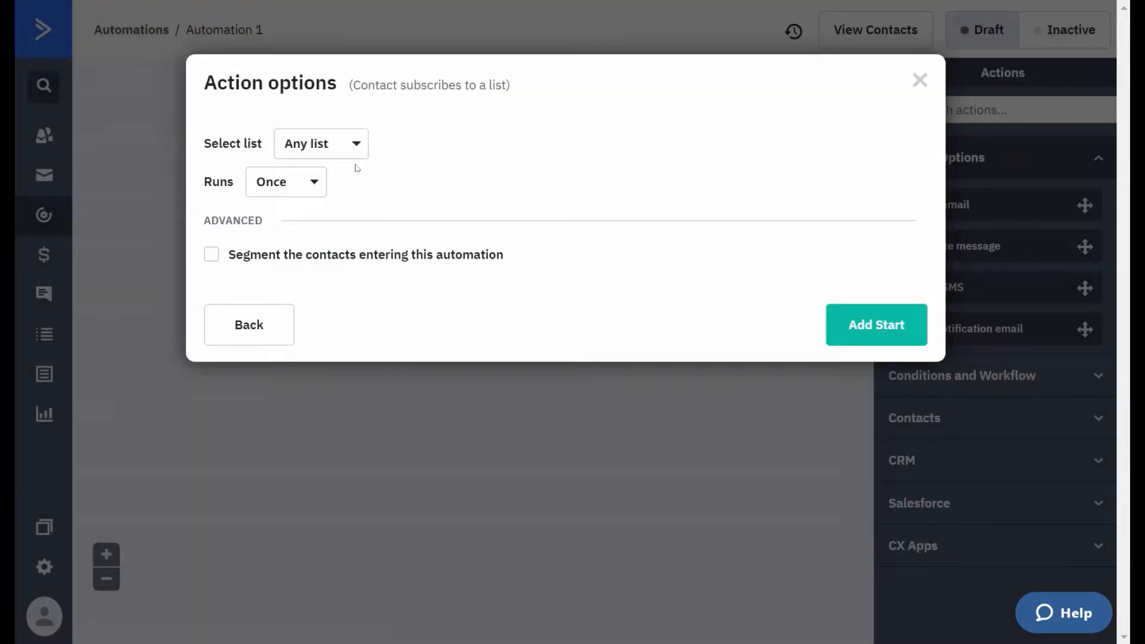
pyautogui.click(354, 144)
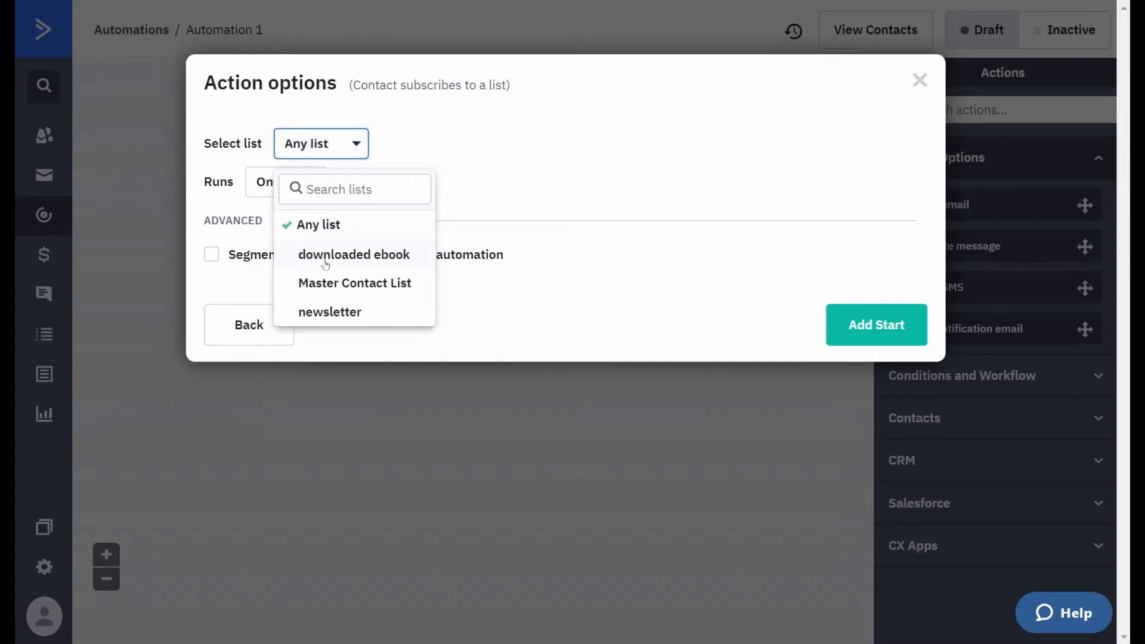
pyautogui.click(326, 256)
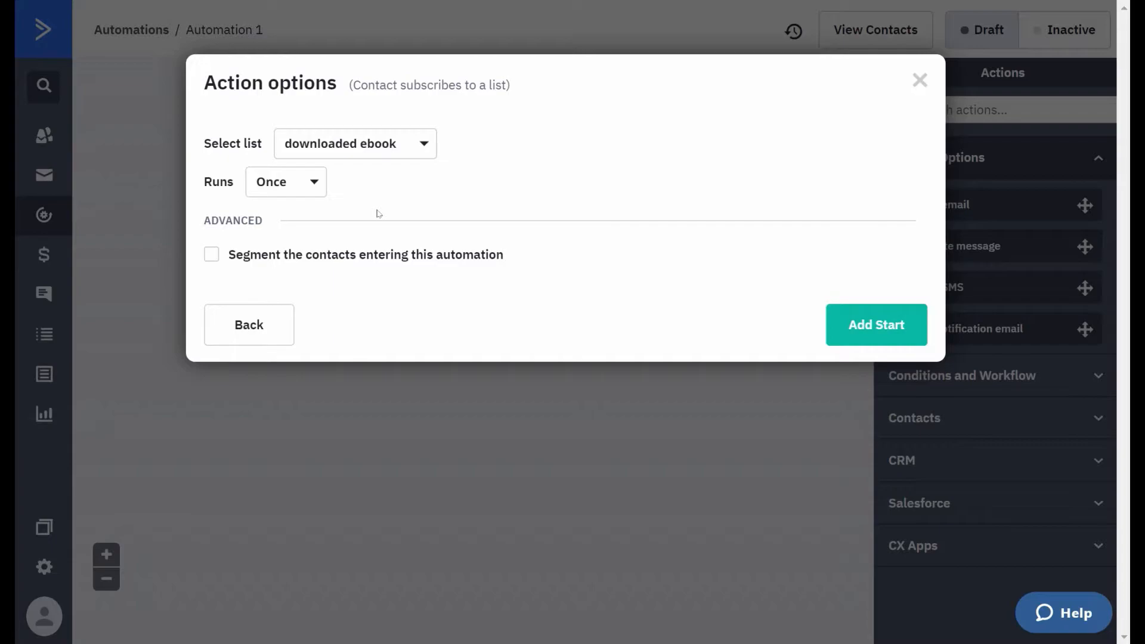
pyautogui.click(311, 188)
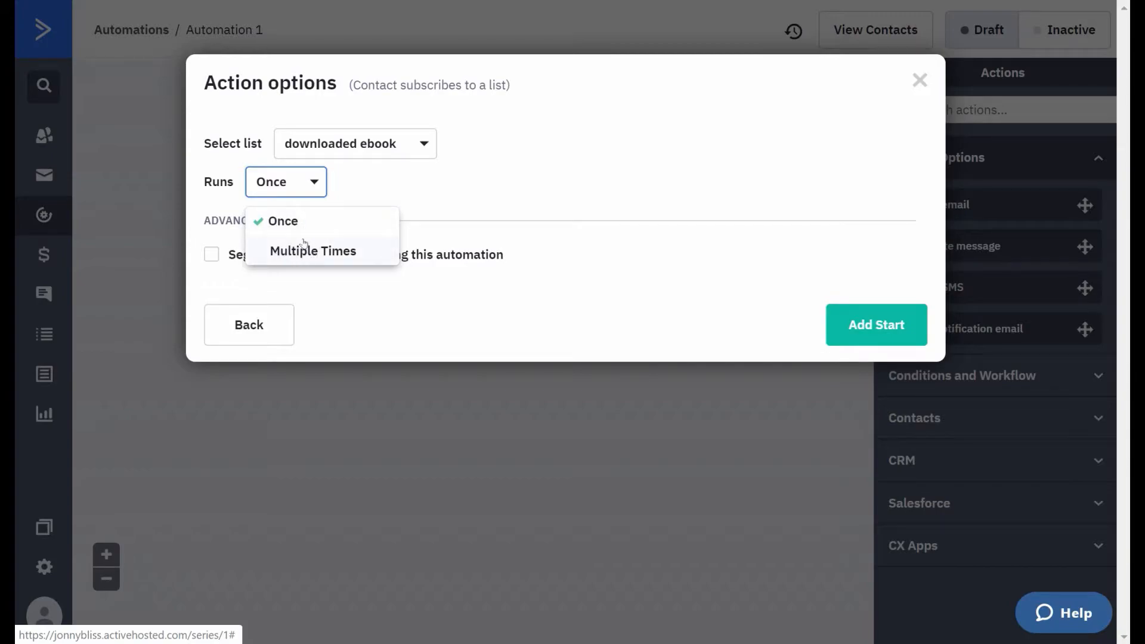
pyautogui.click(858, 327)
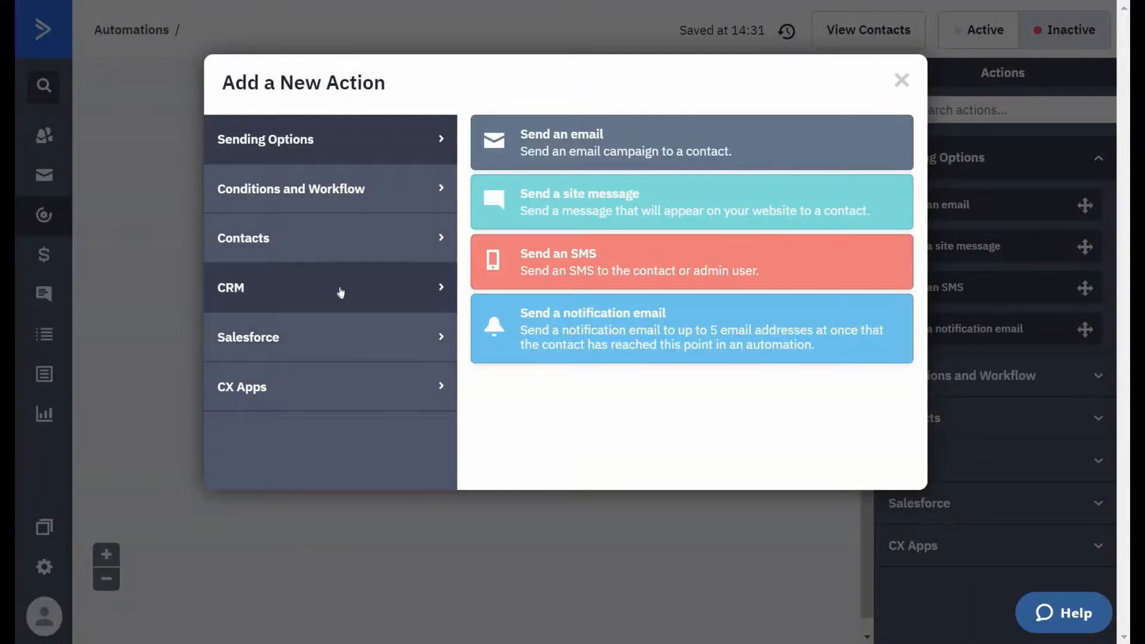
# - Dismiss the new action chooser and try to enter a name starting with "contact" for the automation
pyautogui.click(901, 80)
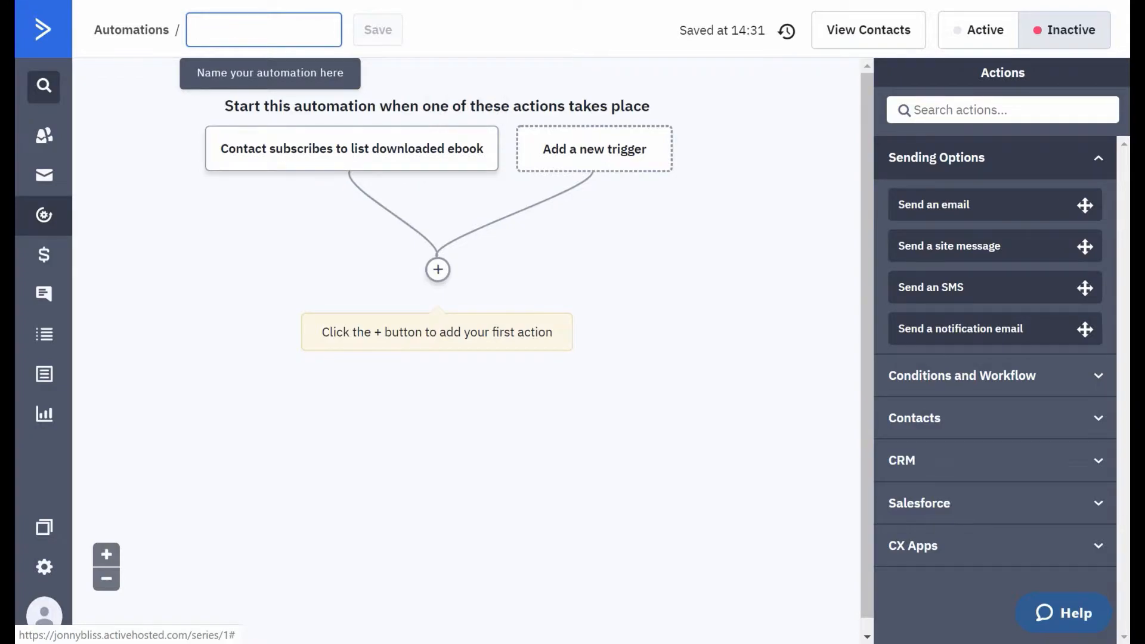
pyautogui.click(257, 28)
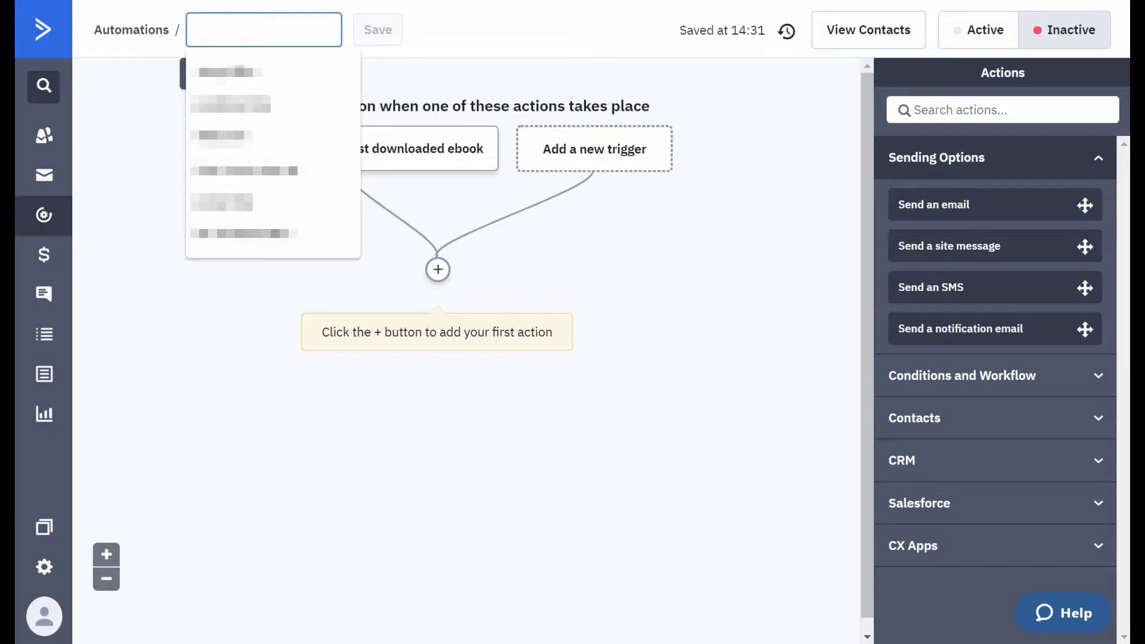
pyautogui.write('contact l')
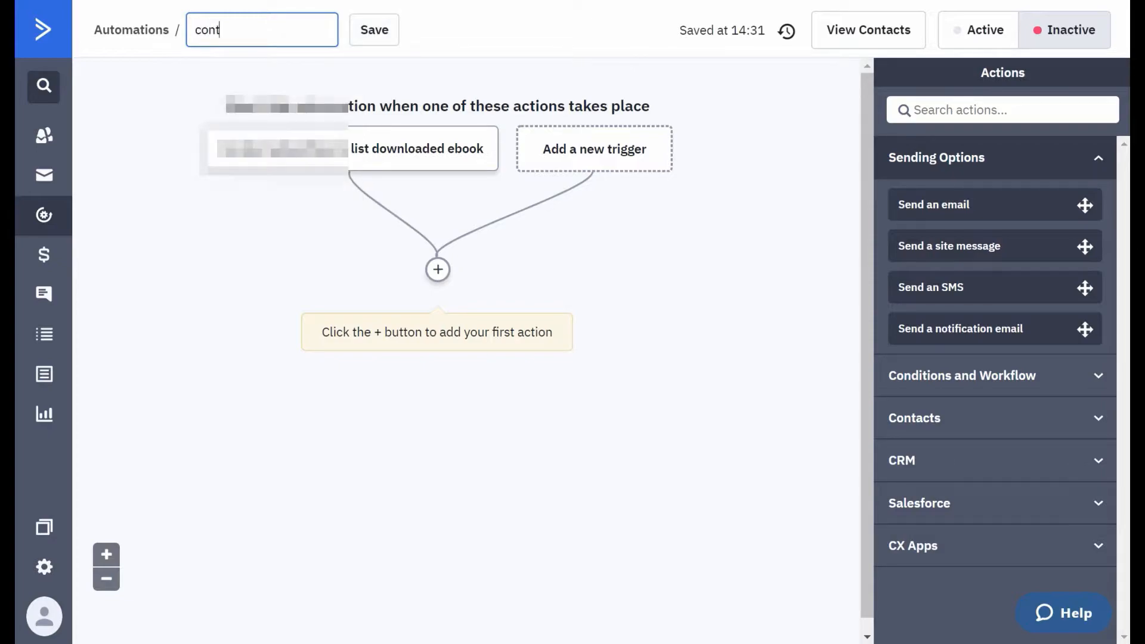
# - Add a send-email action below the trigger with a new email named "thank you", saving it without picking a template
pyautogui.click(438, 269)
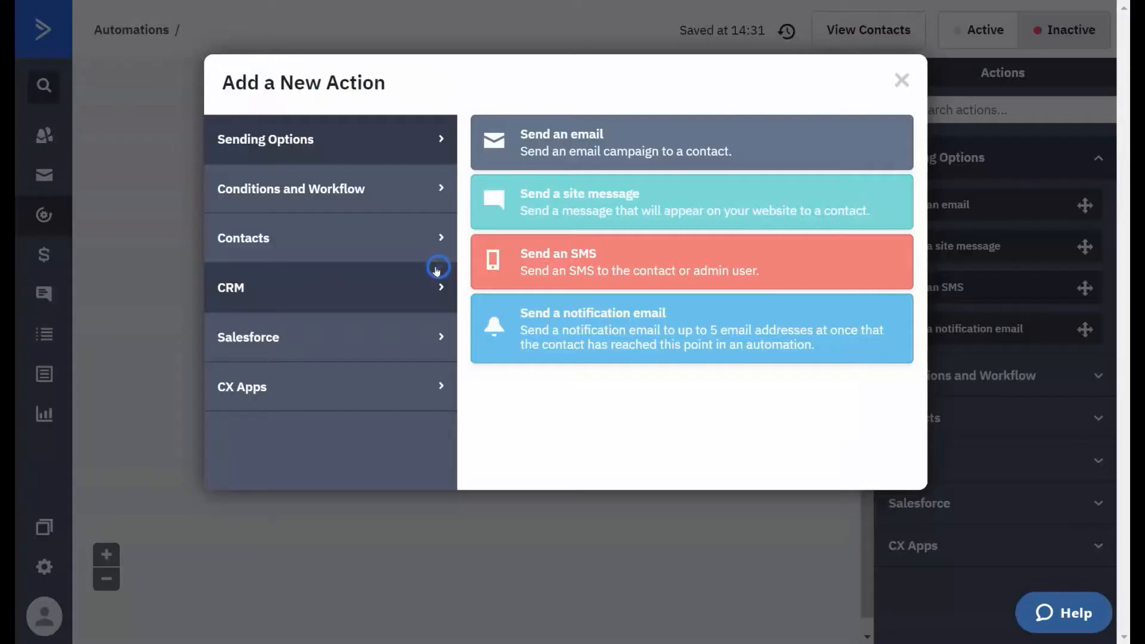
pyautogui.click(543, 145)
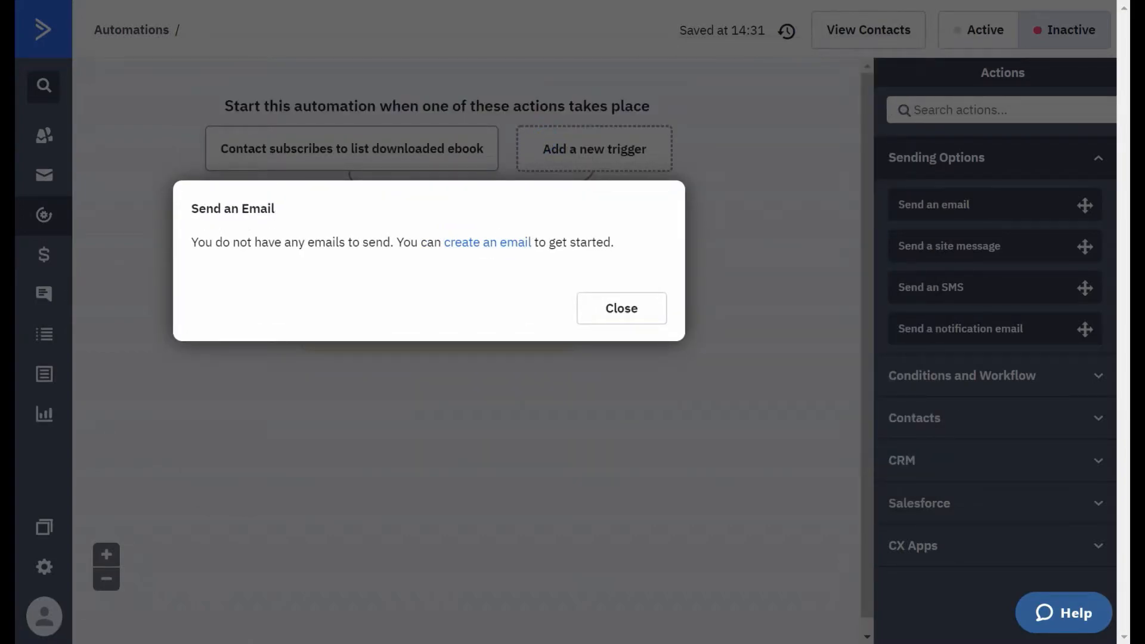
pyautogui.click(473, 242)
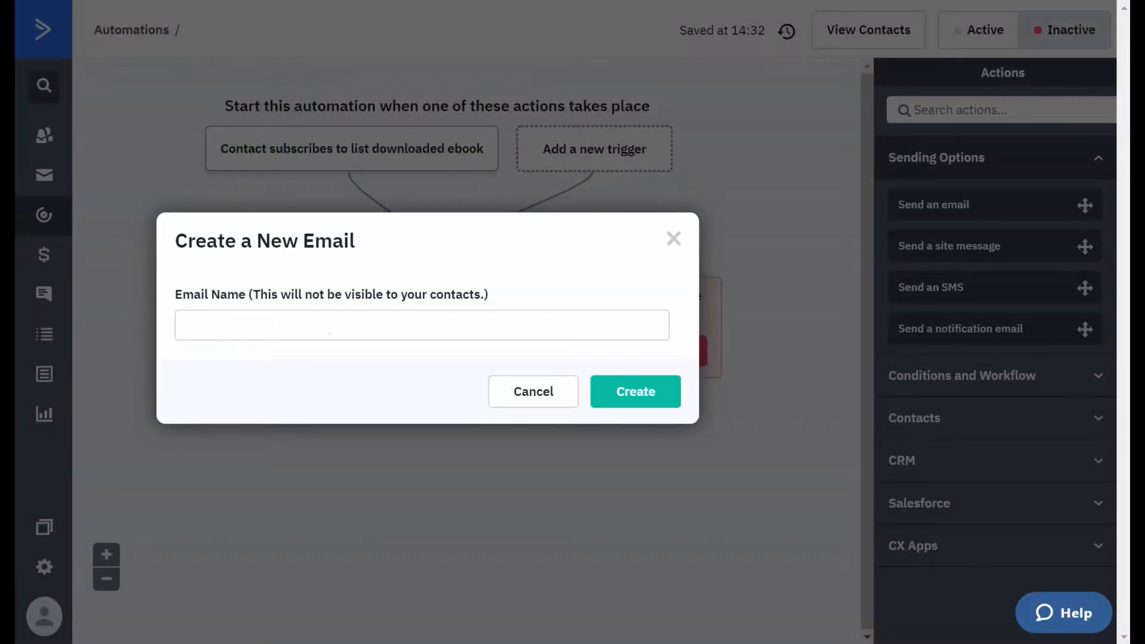
pyautogui.click(329, 334)
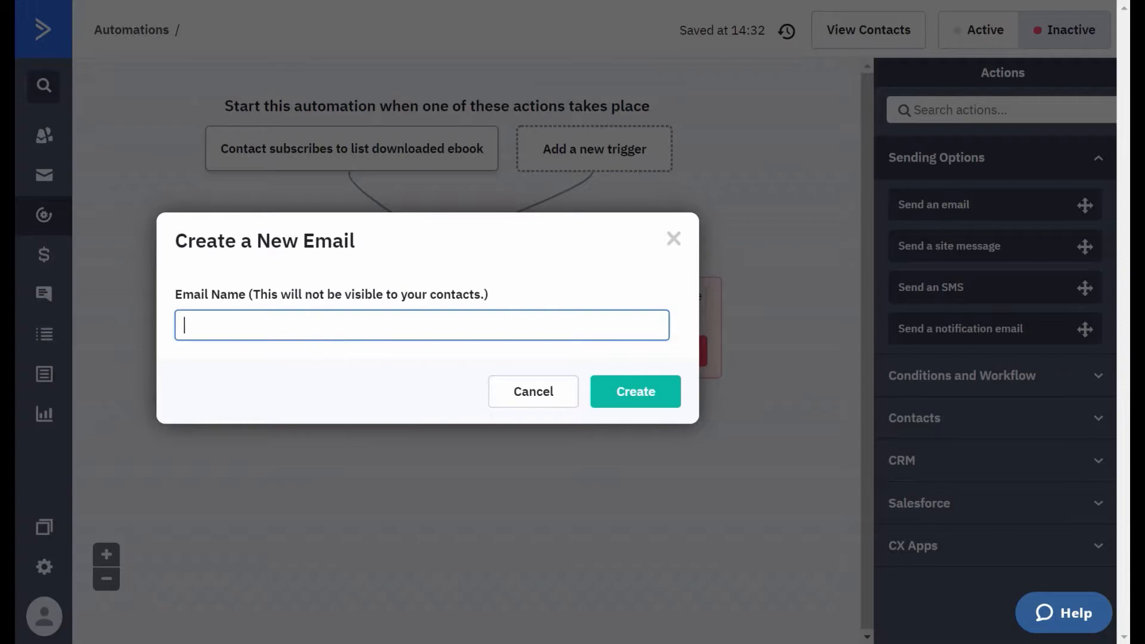
pyautogui.write('thank you')
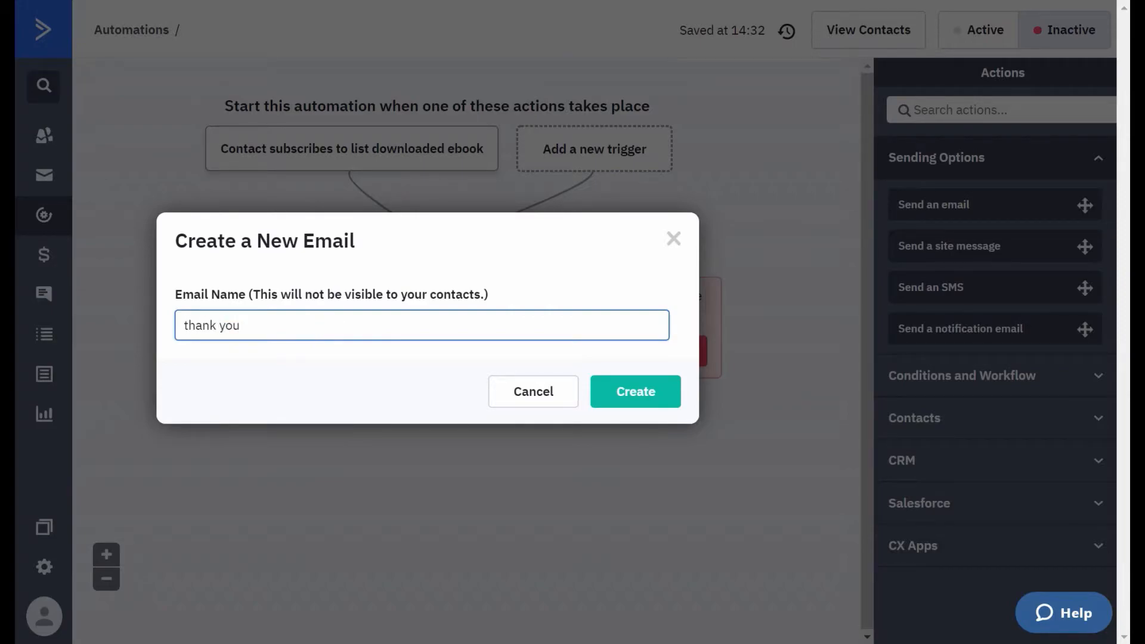
pyautogui.click(647, 400)
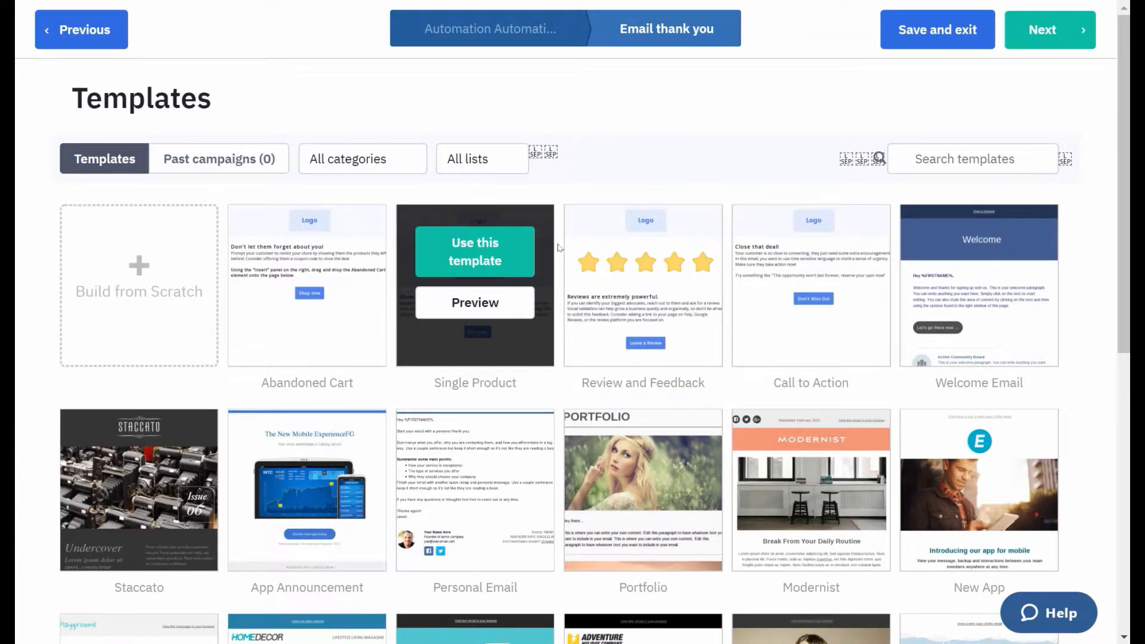
pyautogui.click(907, 44)
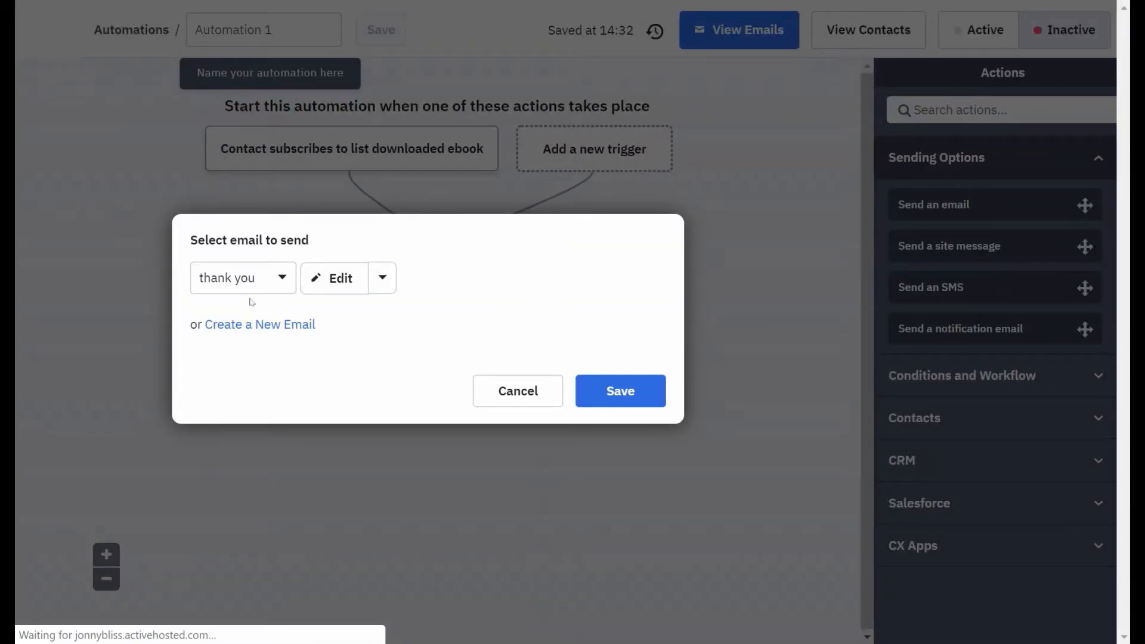
pyautogui.click(600, 394)
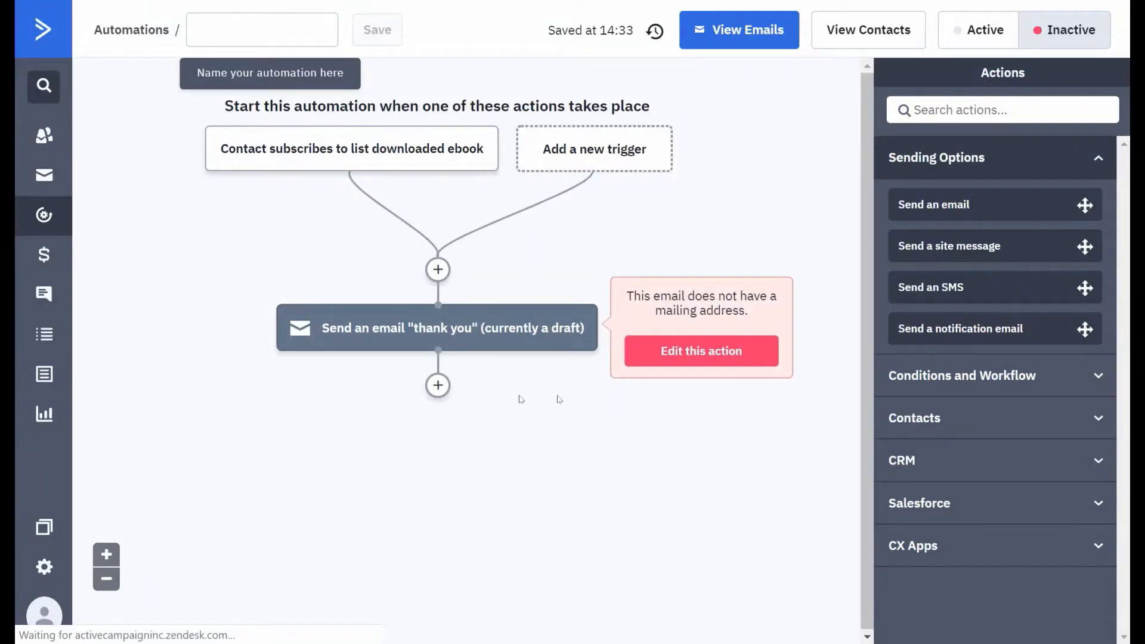
# - Add a second send-email action after the thank you email, using a new email named "personal follow up"
pyautogui.moveTo(295, 162)
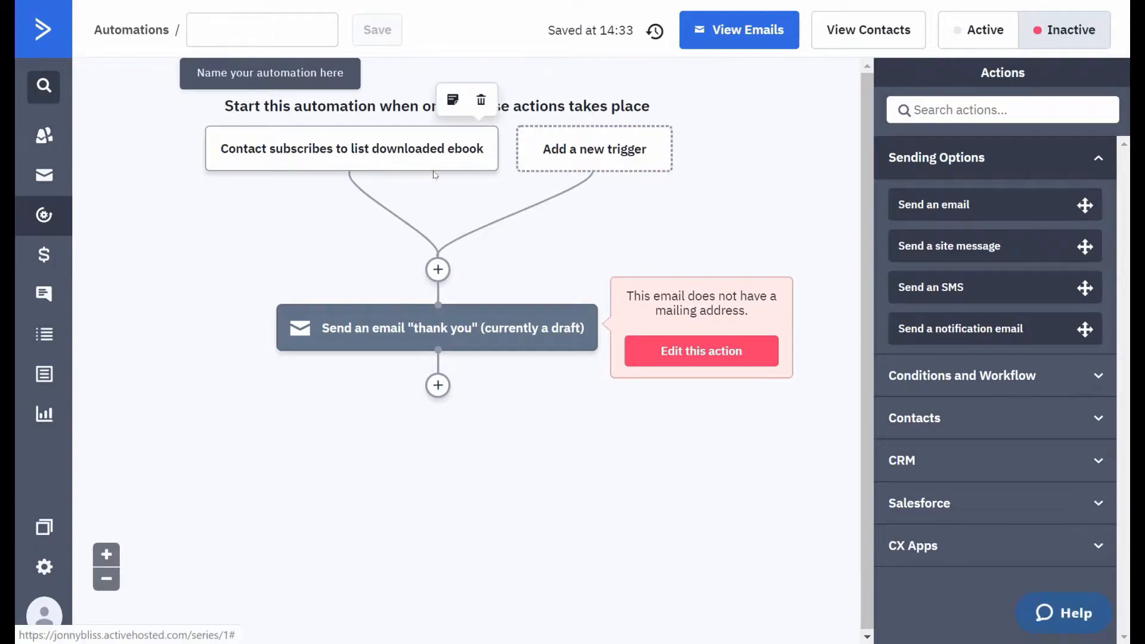
pyautogui.moveTo(374, 327)
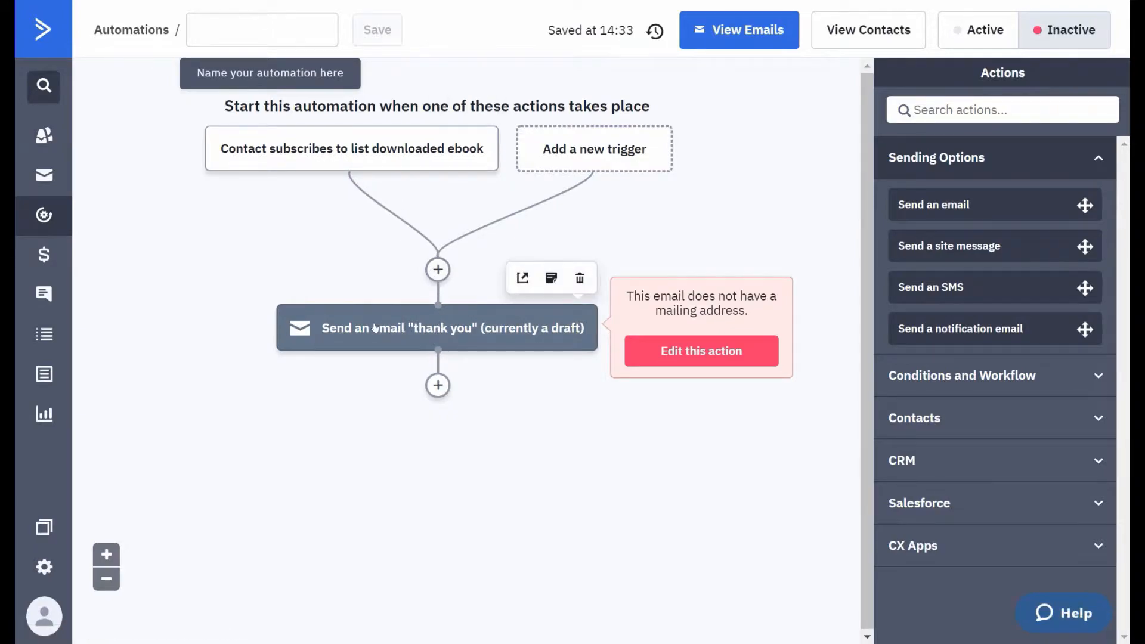
pyautogui.click(438, 386)
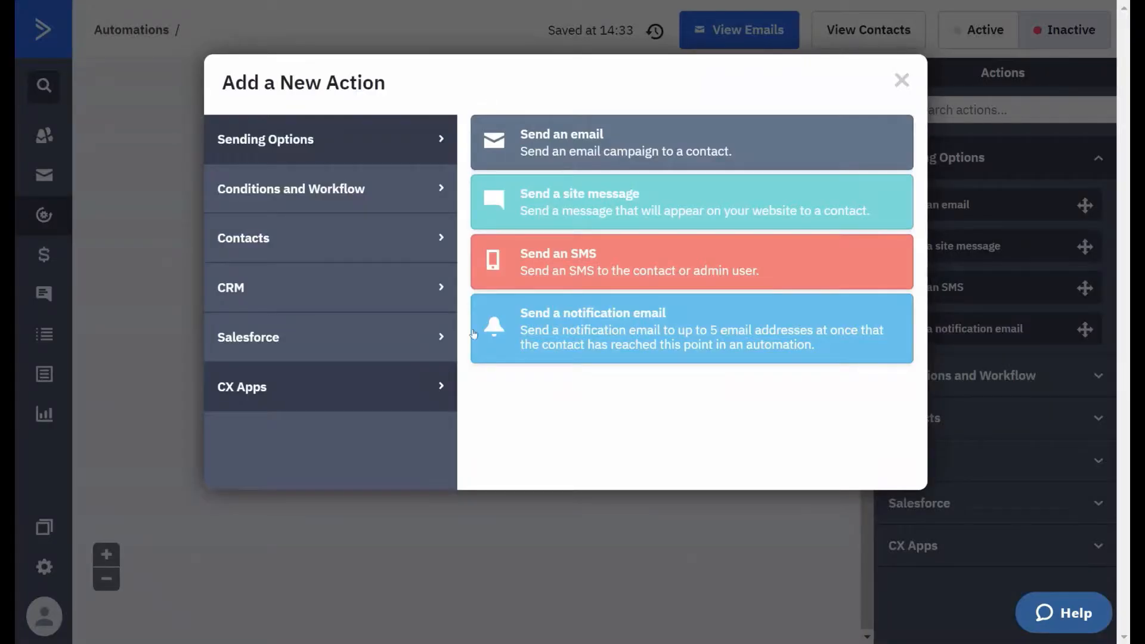
pyautogui.click(592, 142)
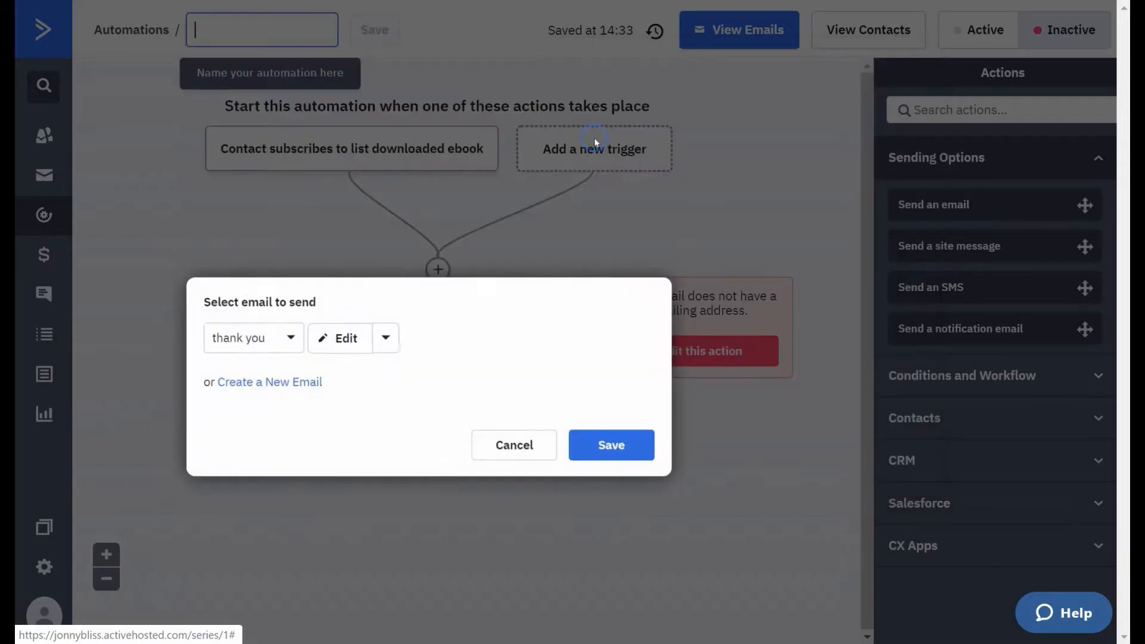
pyautogui.click(261, 383)
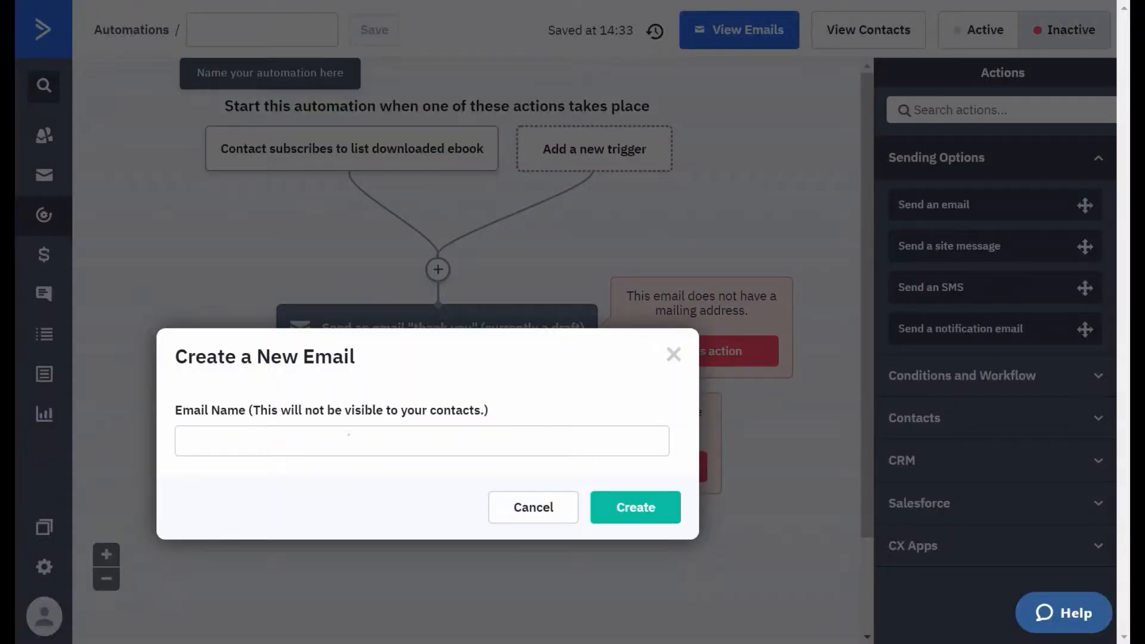
pyautogui.write('personal follow up')
pyautogui.click(617, 498)
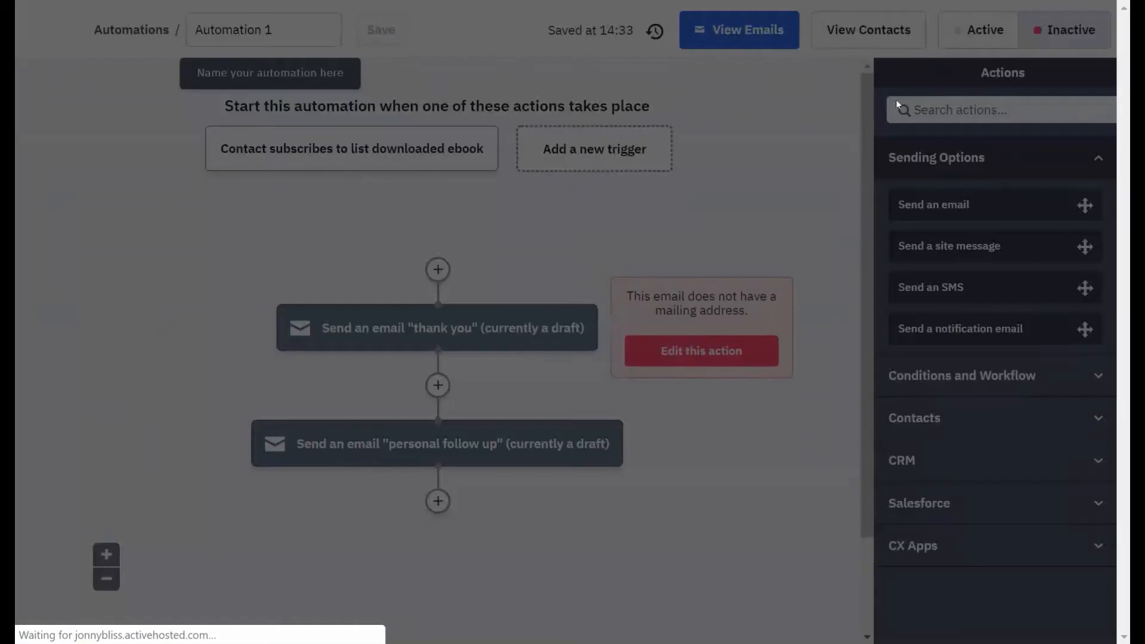
pyautogui.click(611, 506)
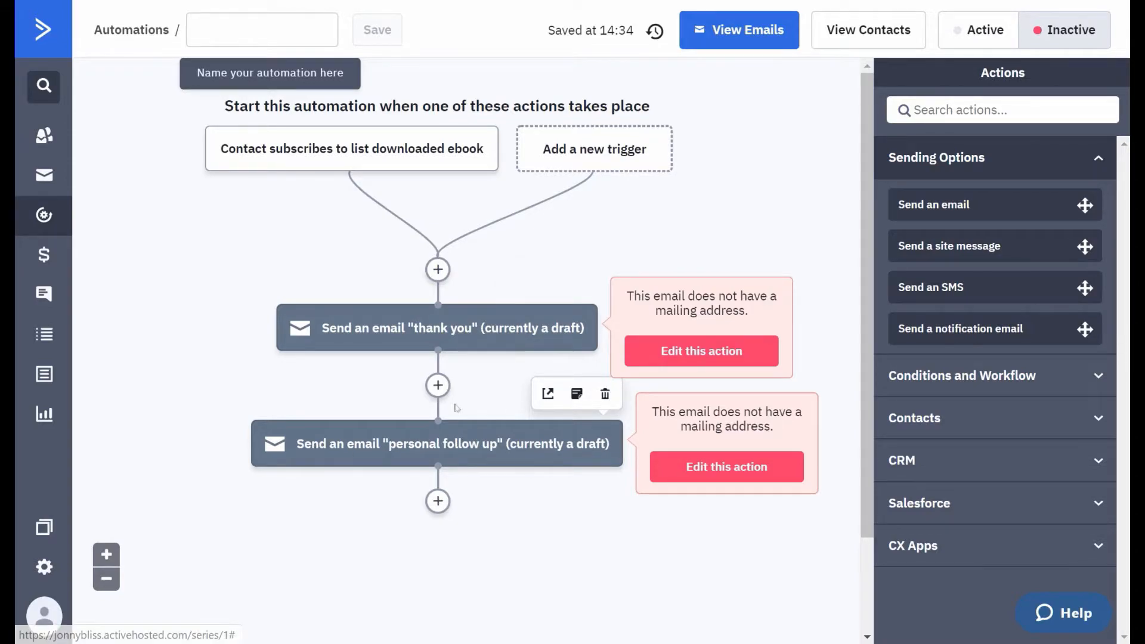
# - Insert a wait action for a specified period of 46 minutes between the "thank you" and "personal follow up" emails
pyautogui.click(436, 388)
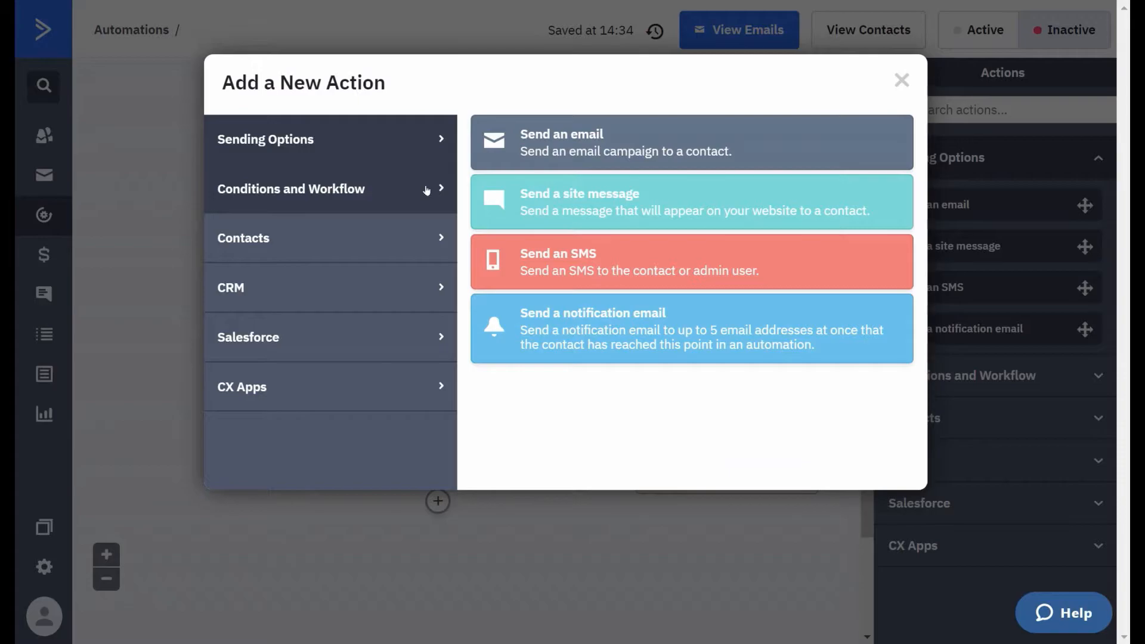
pyautogui.click(426, 191)
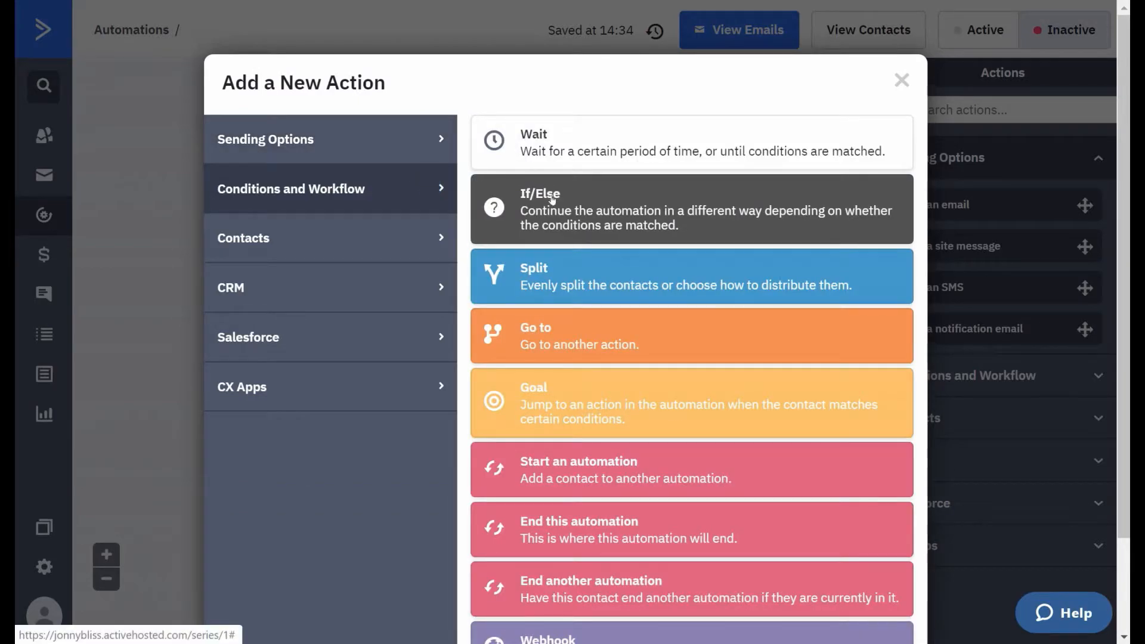
pyautogui.click(582, 154)
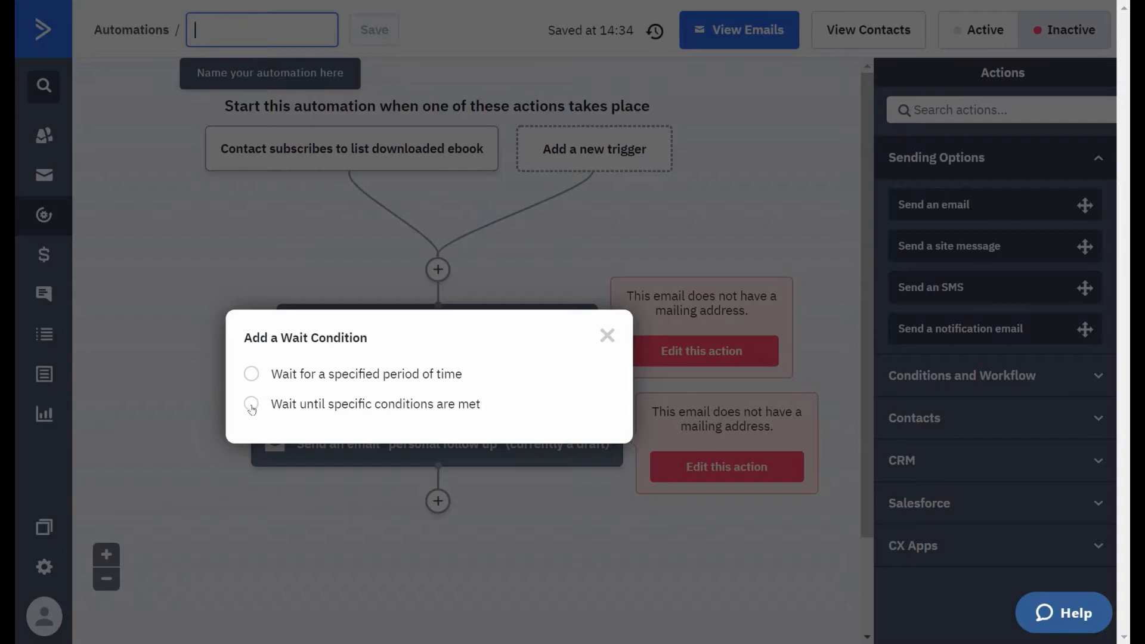
pyautogui.click(251, 375)
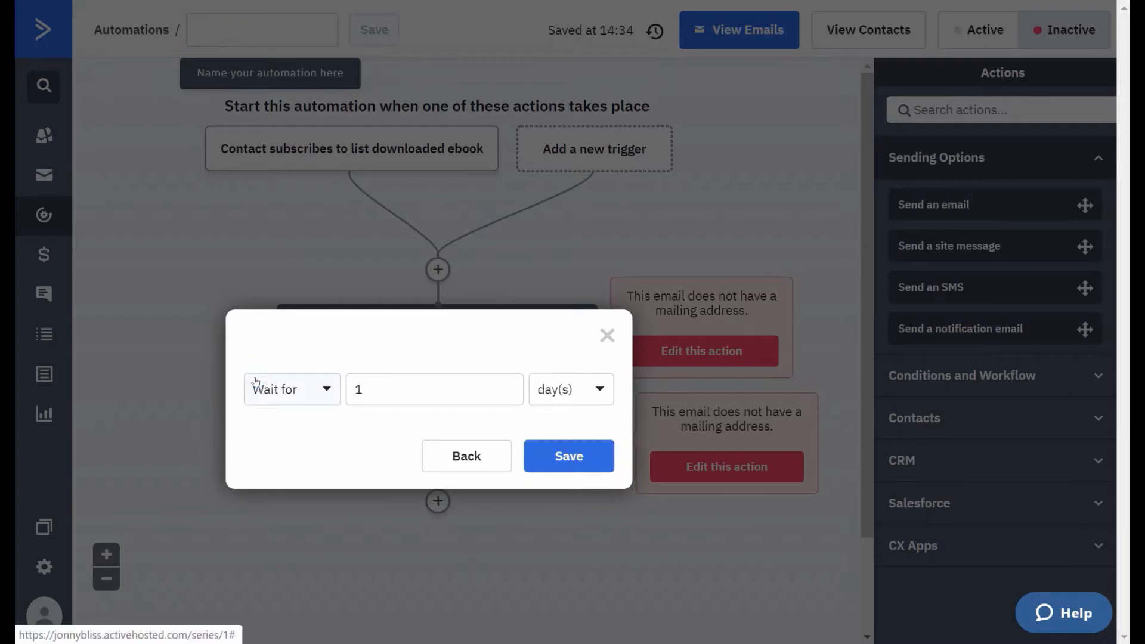
pyautogui.click(313, 398)
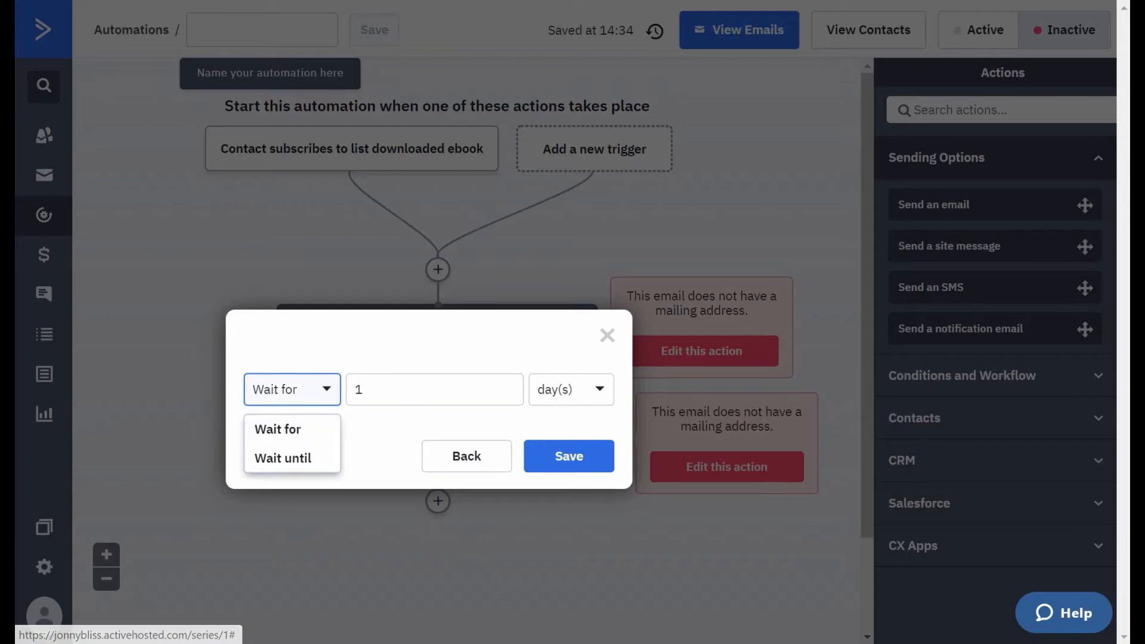
pyautogui.click(588, 391)
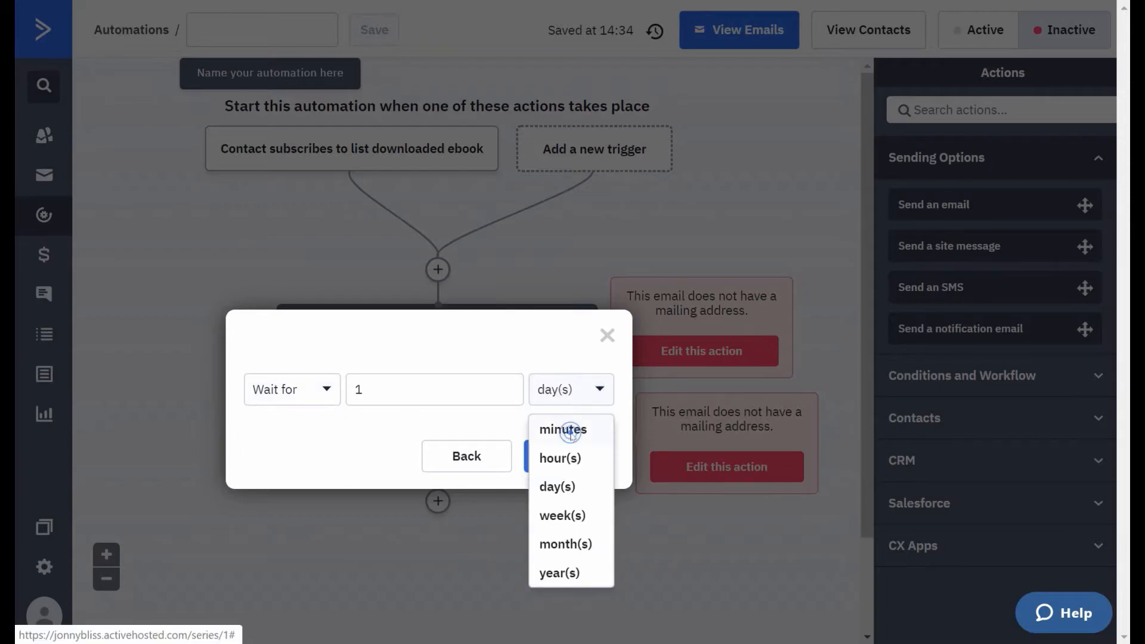
pyautogui.click(564, 429)
pyautogui.doubleClick(371, 388)
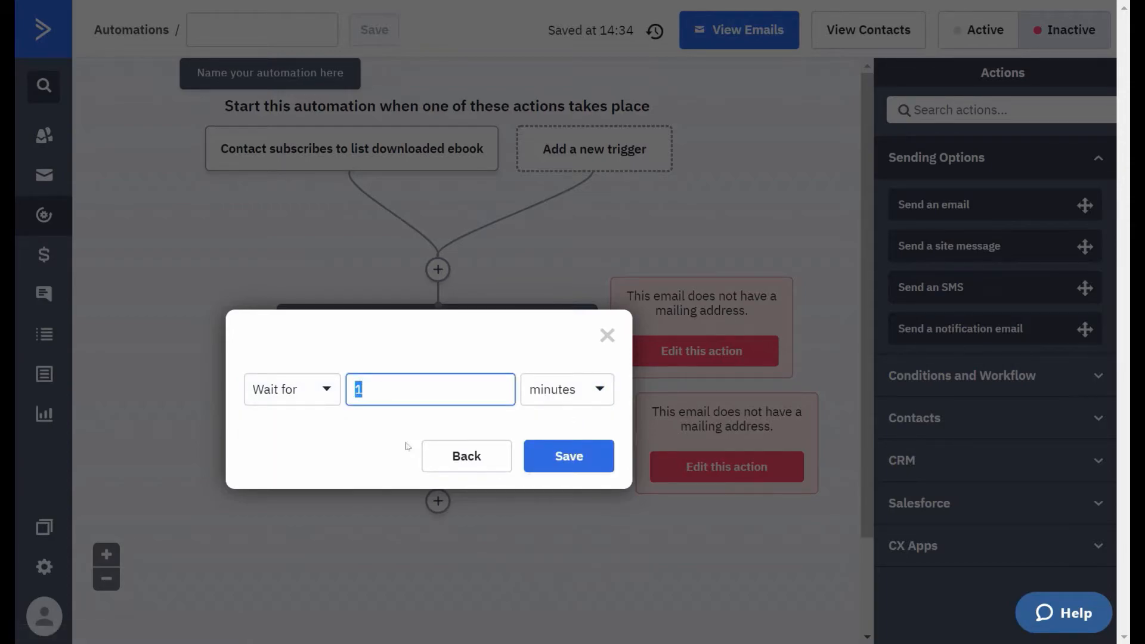
pyautogui.write('46')
pyautogui.click(588, 456)
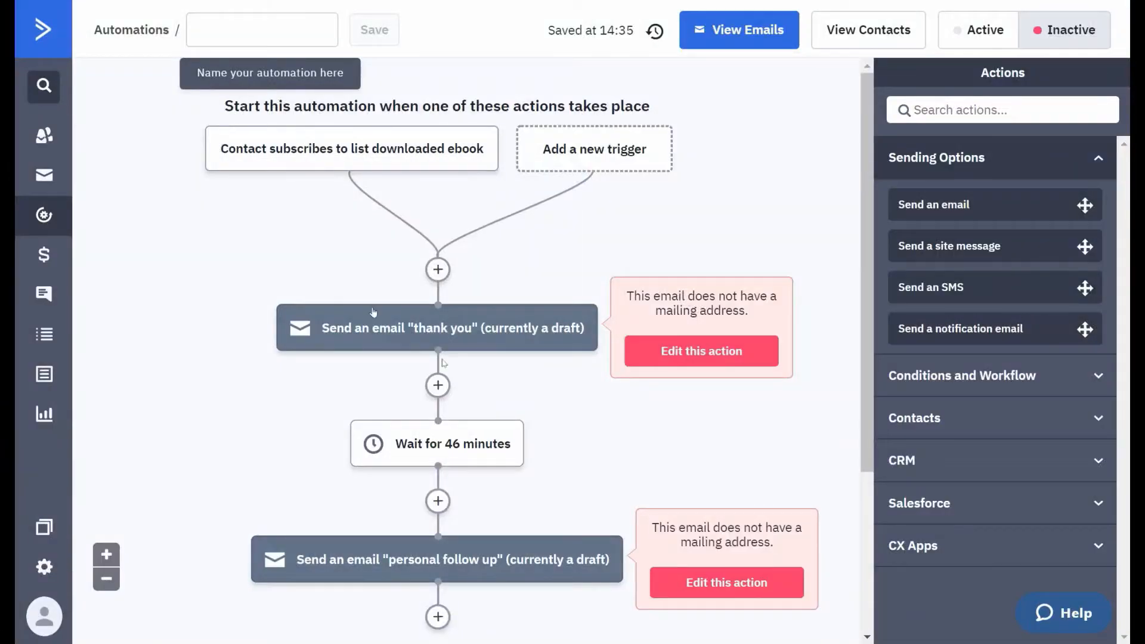
# - Add an If/Else action after the "personal follow up" email, with the condition Has opened set to any campaign or email
pyautogui.moveTo(313, 155)
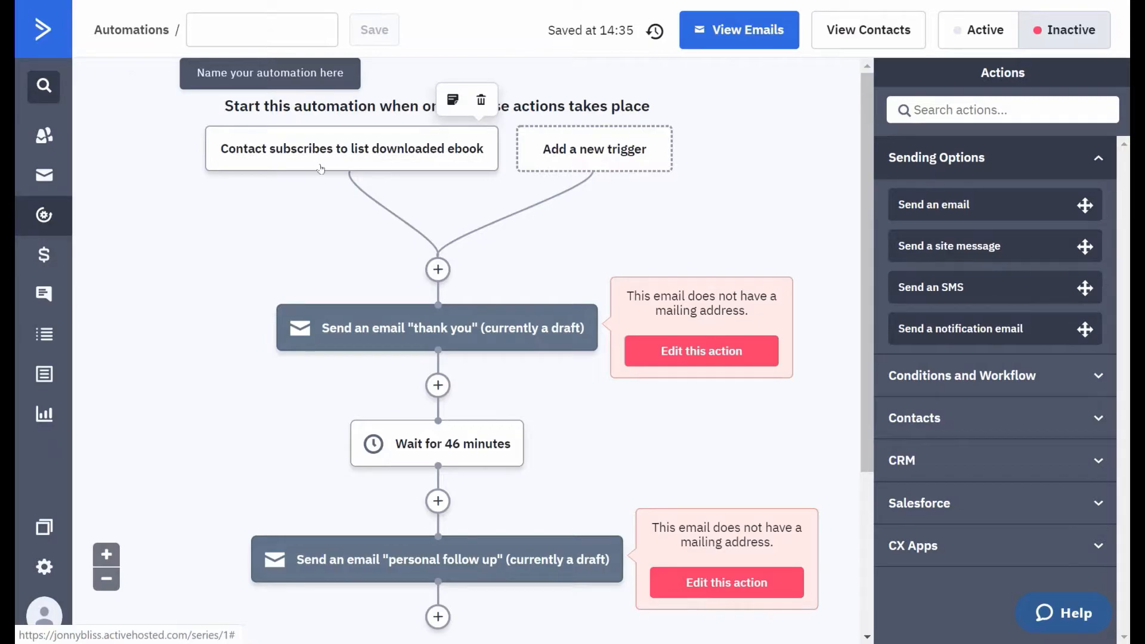
pyautogui.moveTo(430, 327)
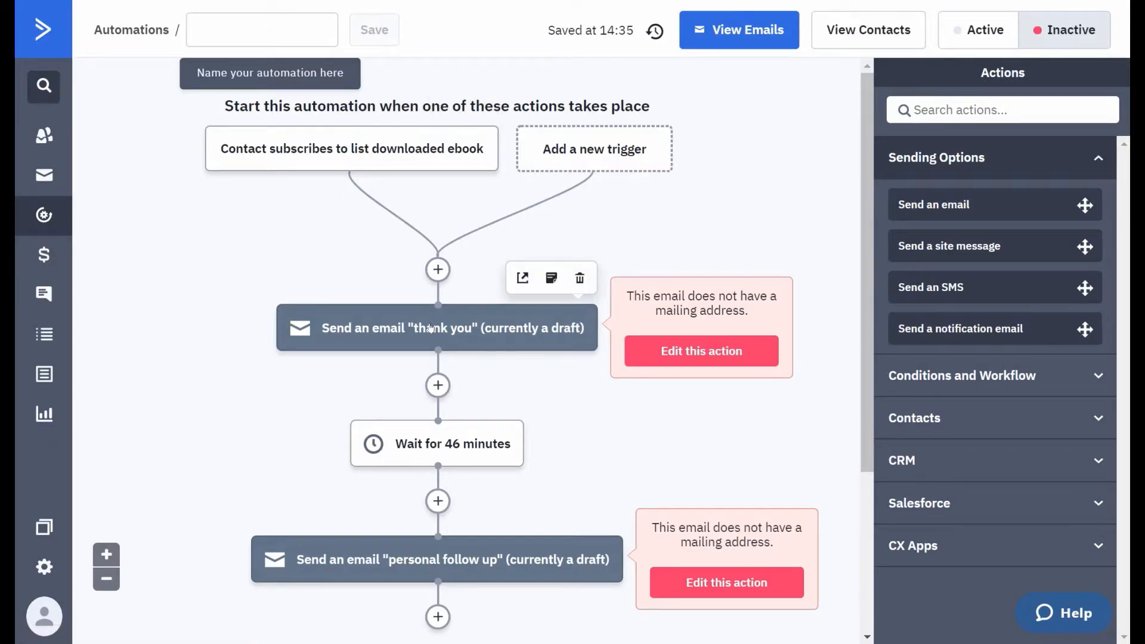
pyautogui.moveTo(441, 560)
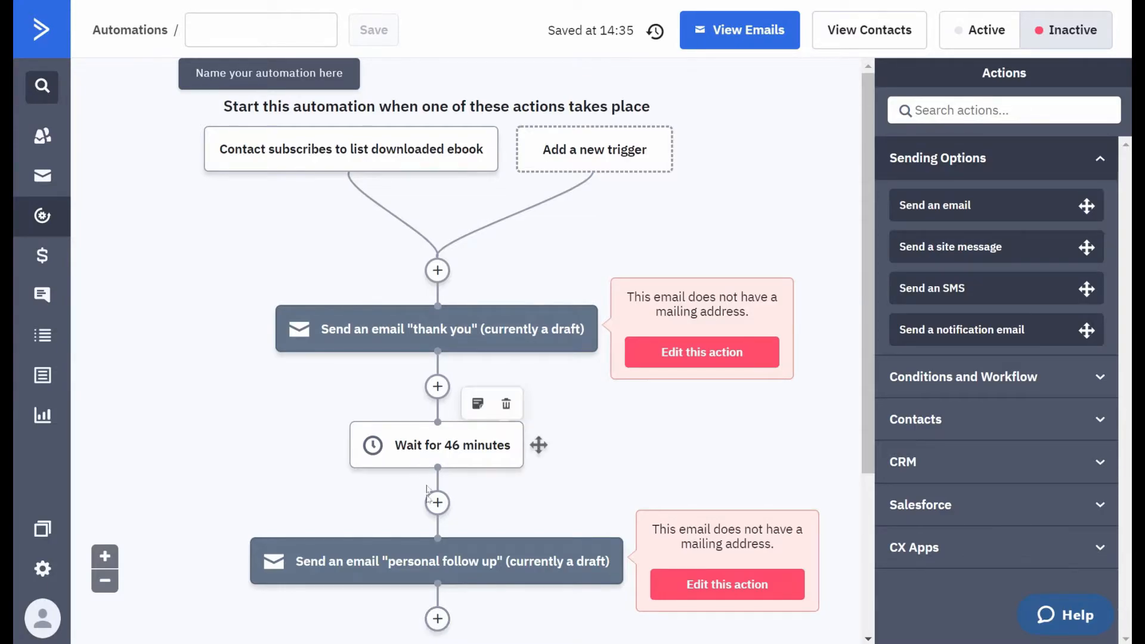
pyautogui.click(437, 618)
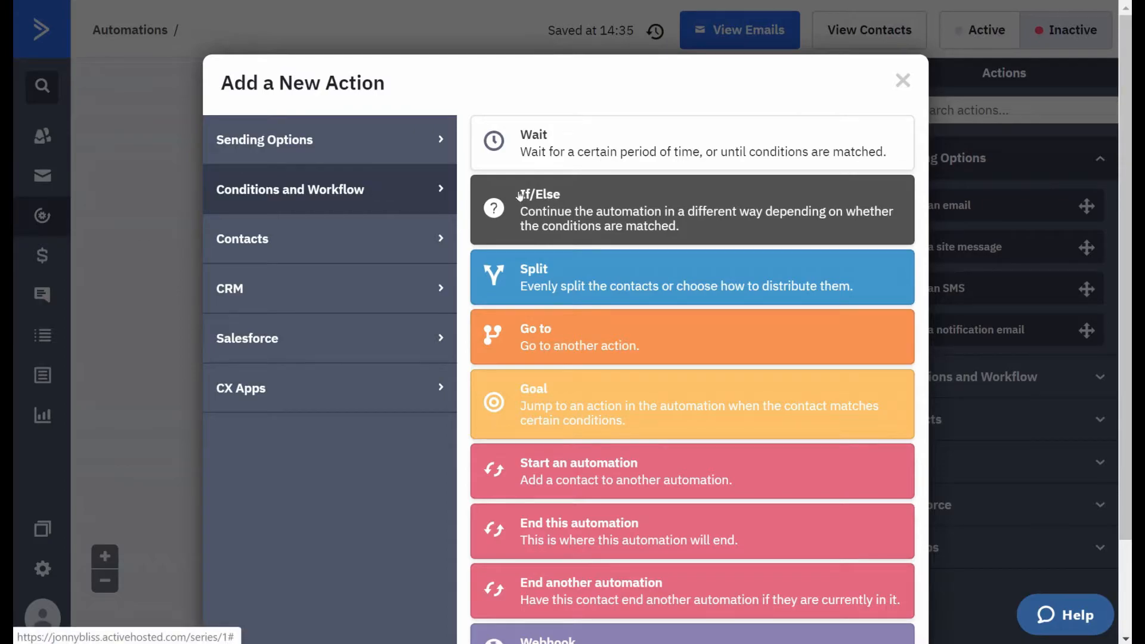
pyautogui.click(609, 216)
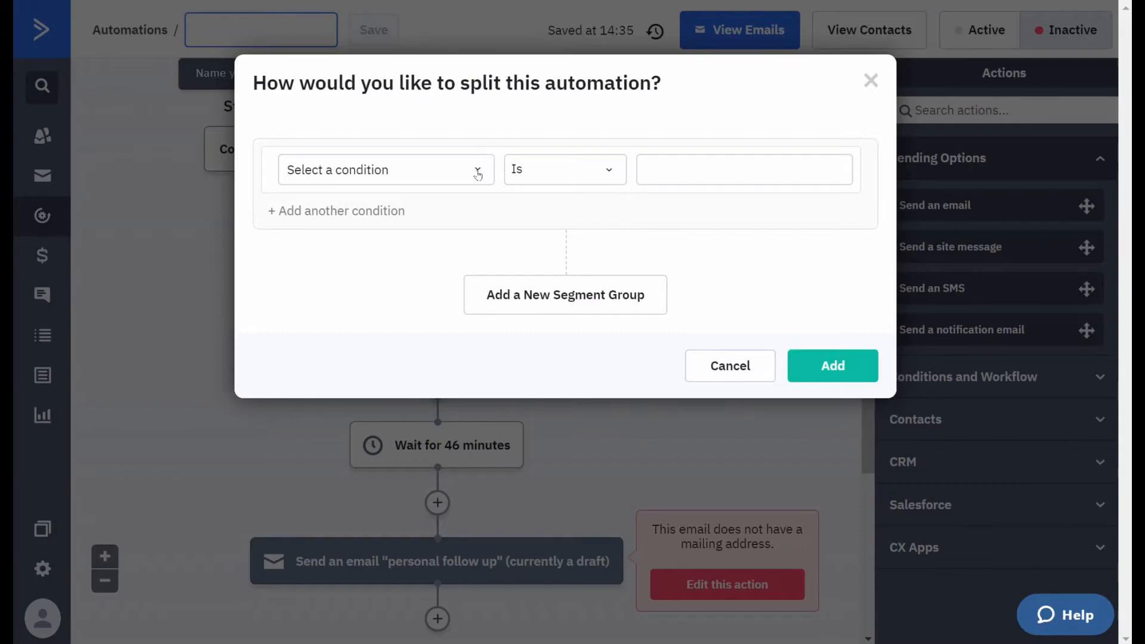
pyautogui.click(478, 174)
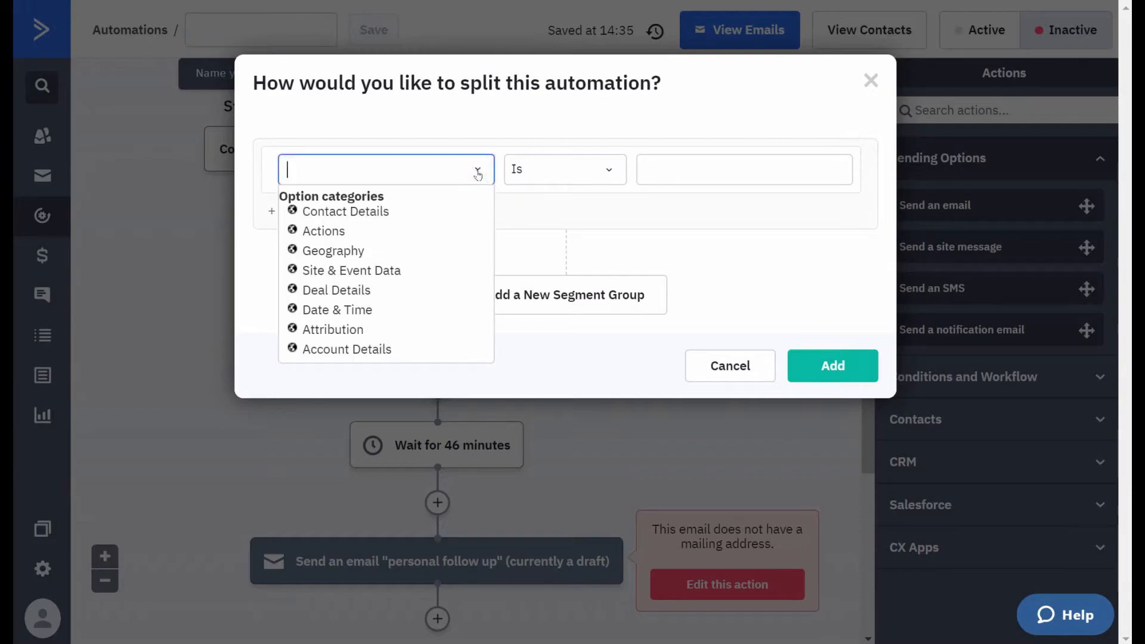
pyautogui.click(327, 233)
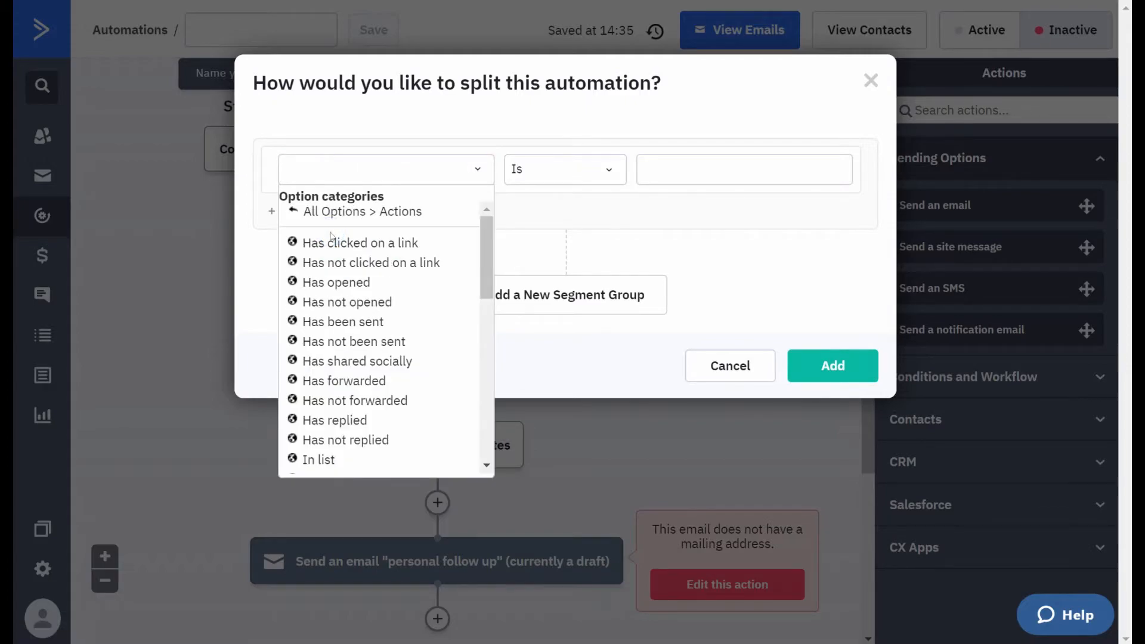
pyautogui.click(333, 284)
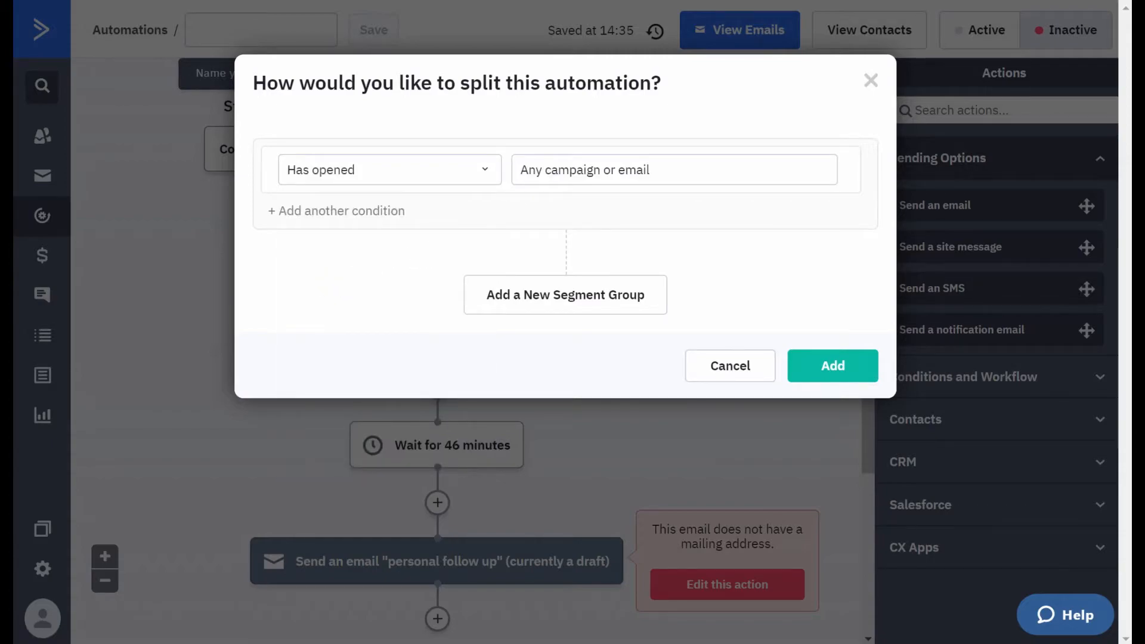
pyautogui.click(556, 169)
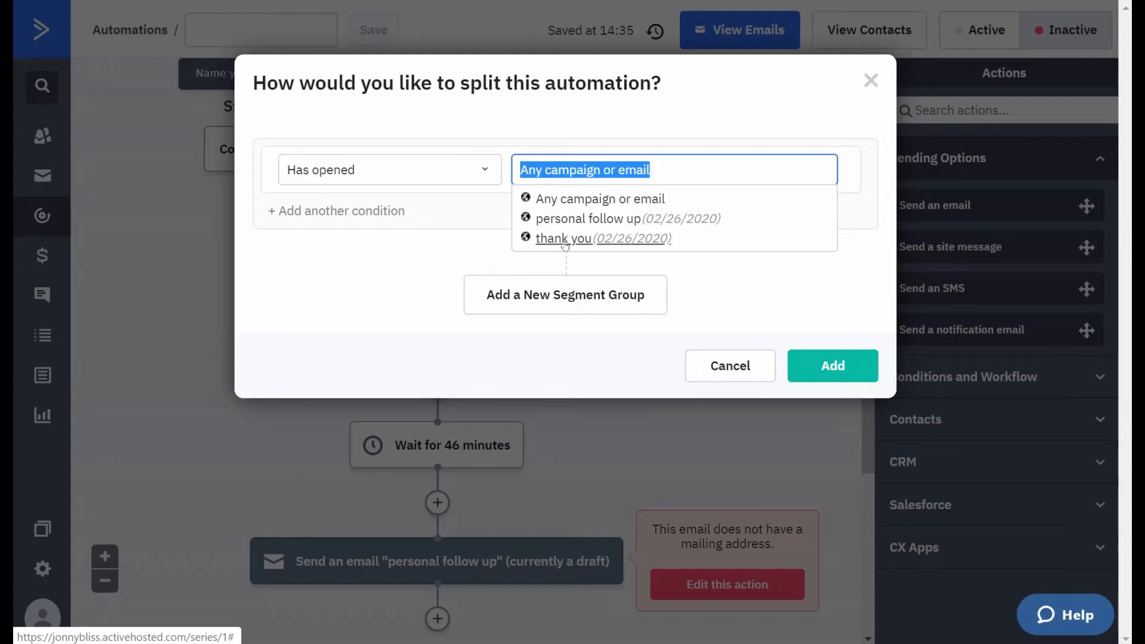
pyautogui.click(850, 222)
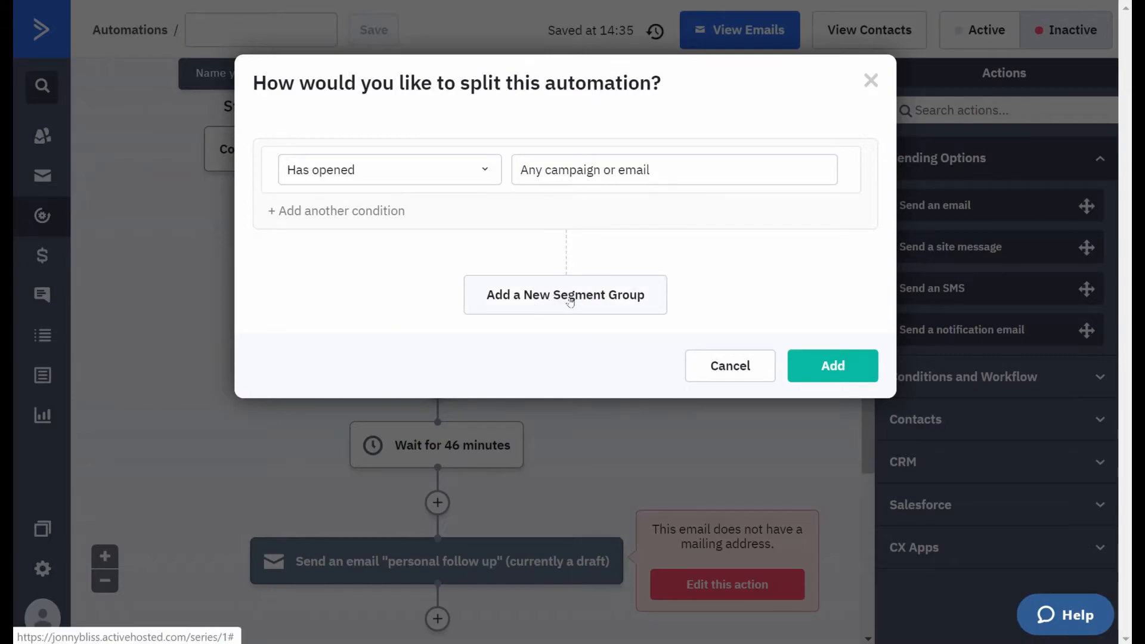
pyautogui.click(826, 371)
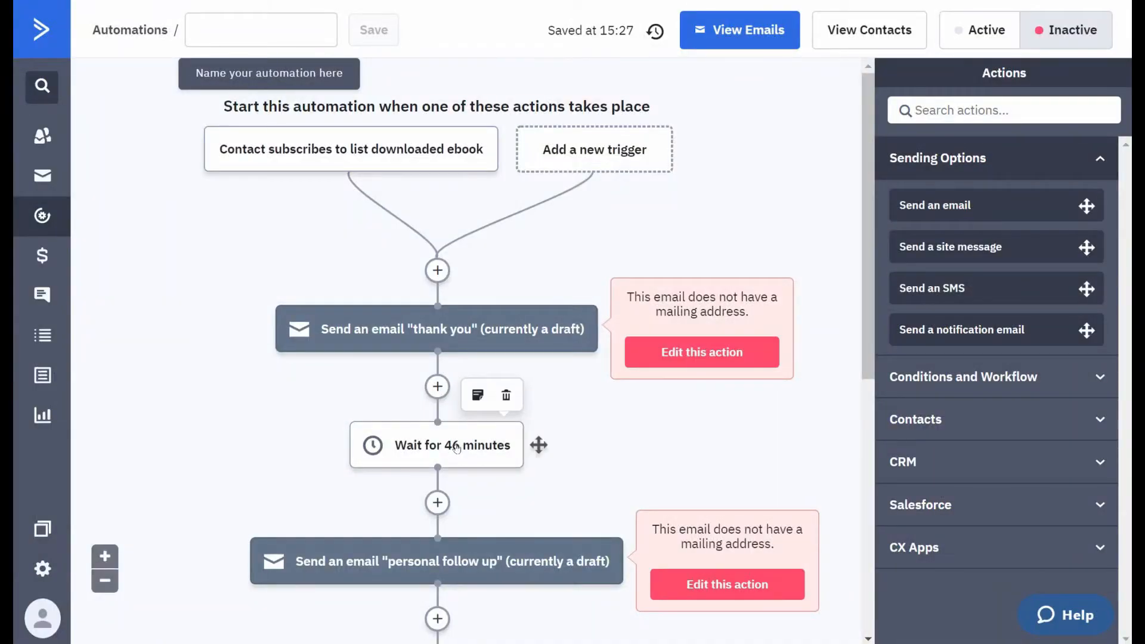
# - Review the automation from the 46-minute wait through the opened-campaign condition and the sequence of actions on its Yes branch
pyautogui.scroll(-6, 457, 448)
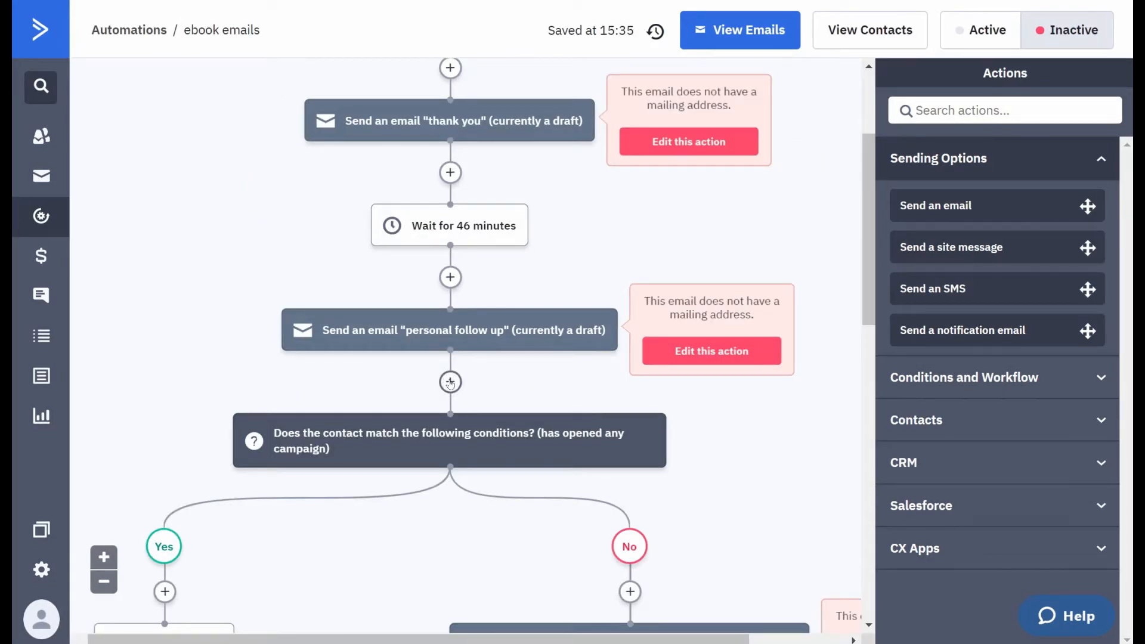
pyautogui.scroll(-5, 450, 384)
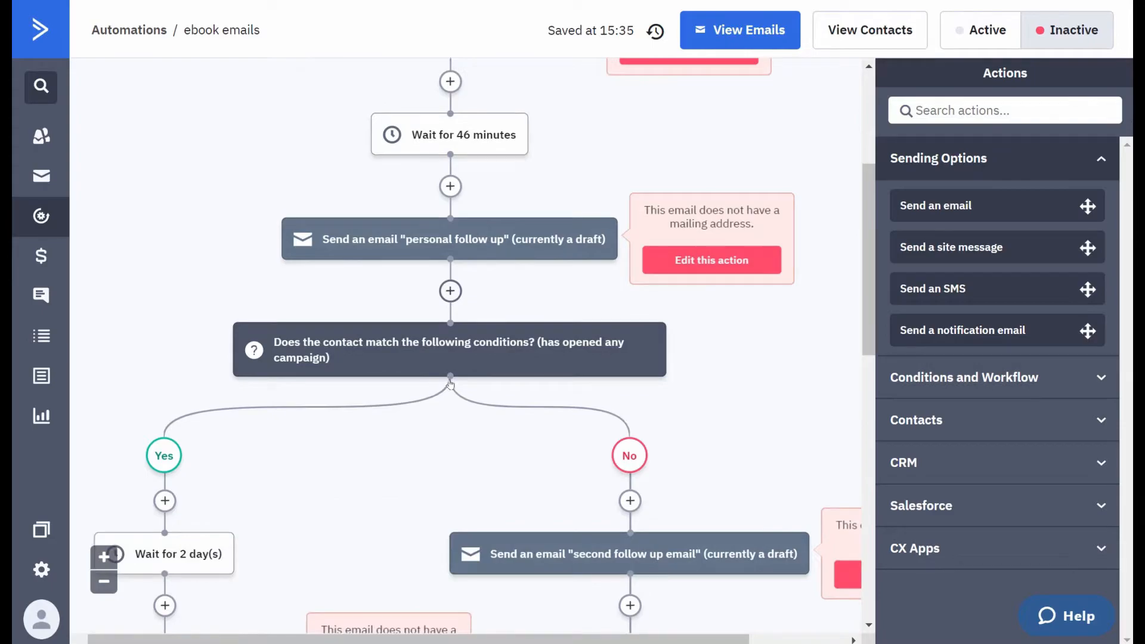
pyautogui.scroll(2, 450, 383)
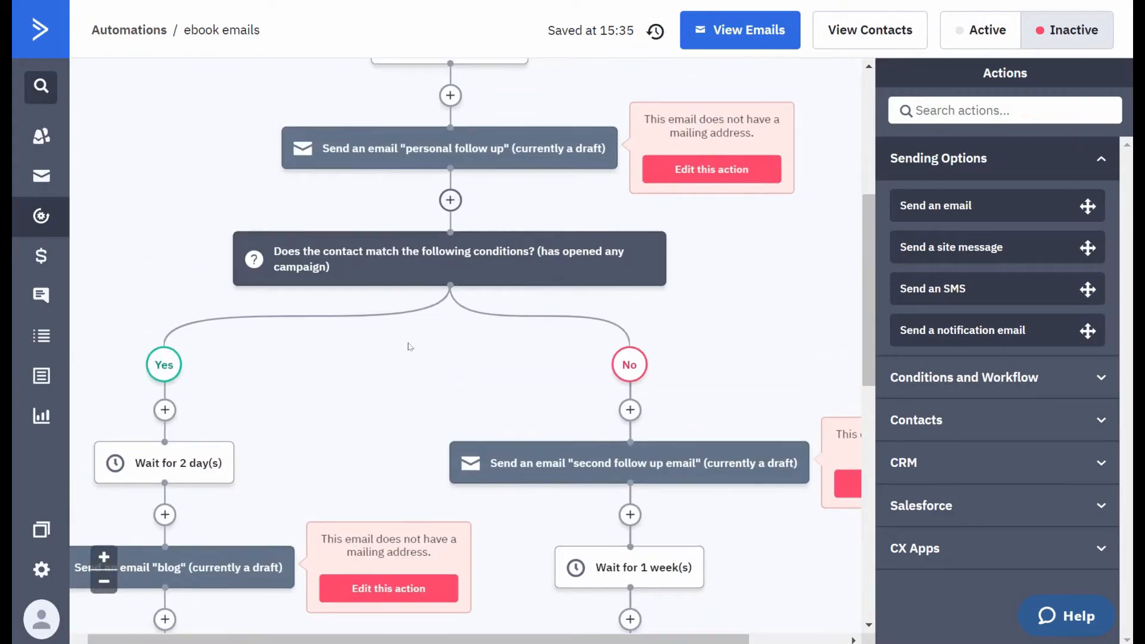
pyautogui.scroll(-2, 414, 320)
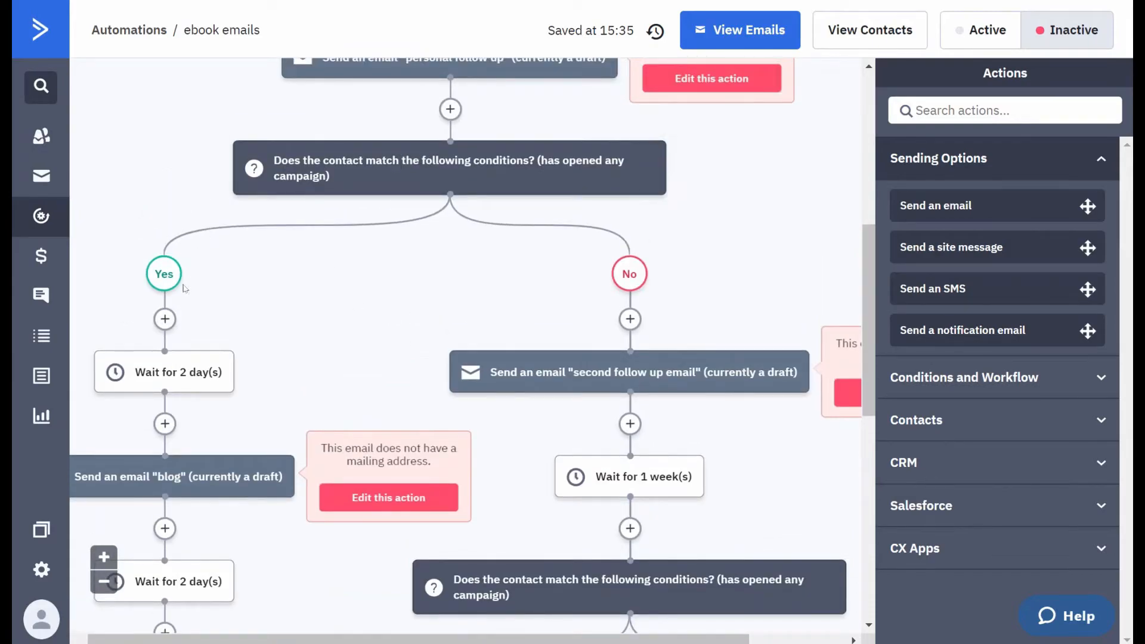
pyautogui.moveTo(165, 369)
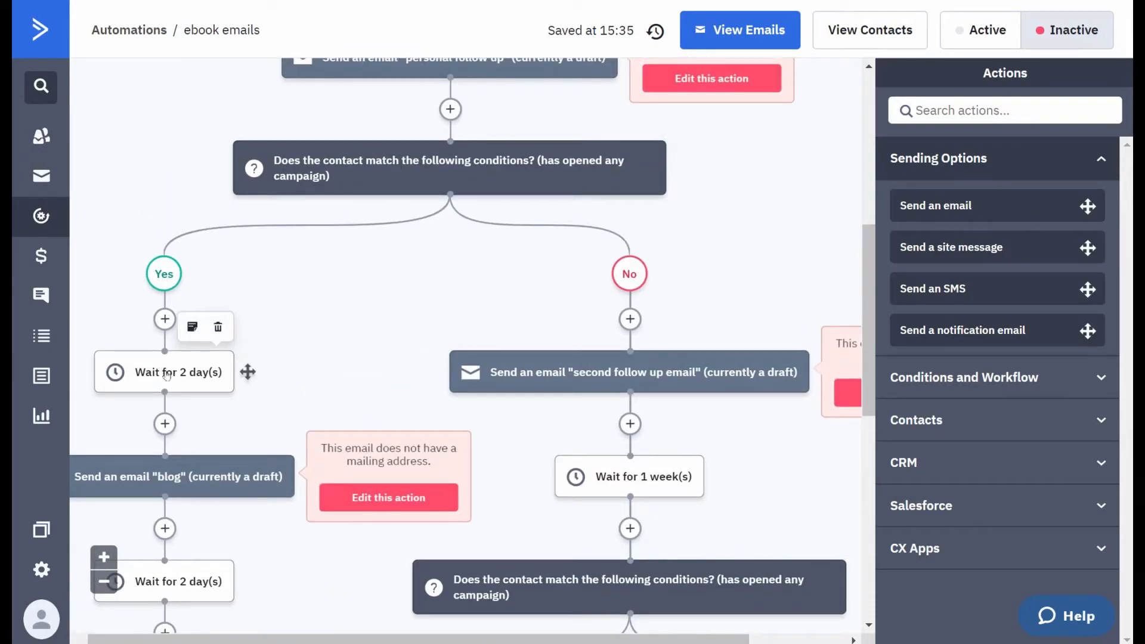
pyautogui.scroll(-4, 167, 374)
pyautogui.moveTo(180, 639); pyautogui.dragTo(162, 639)
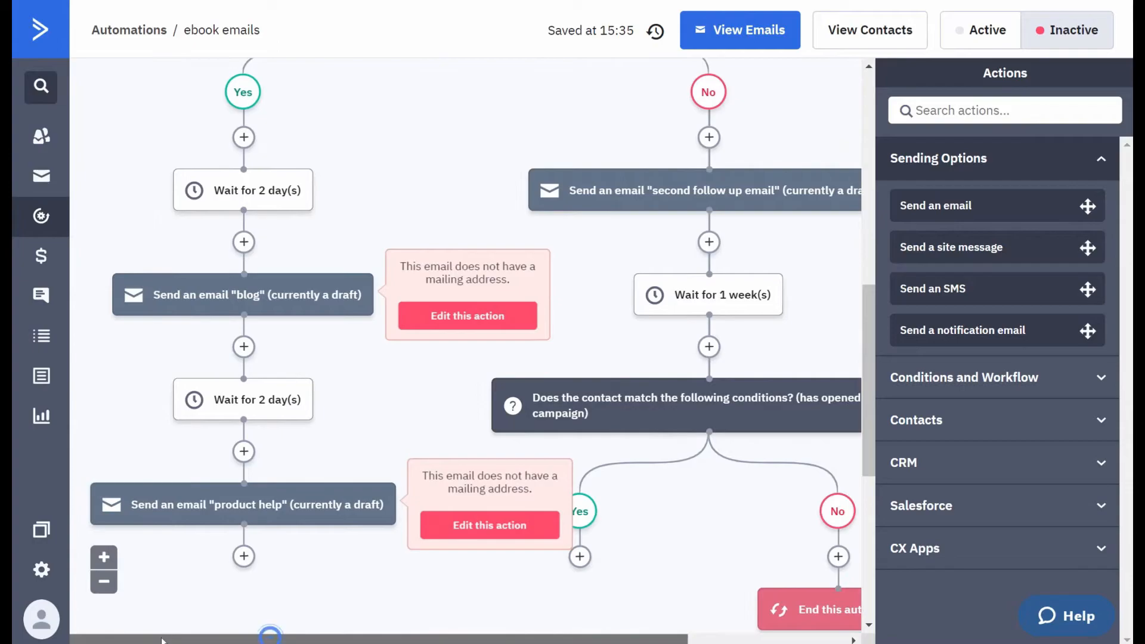
pyautogui.moveTo(249, 293)
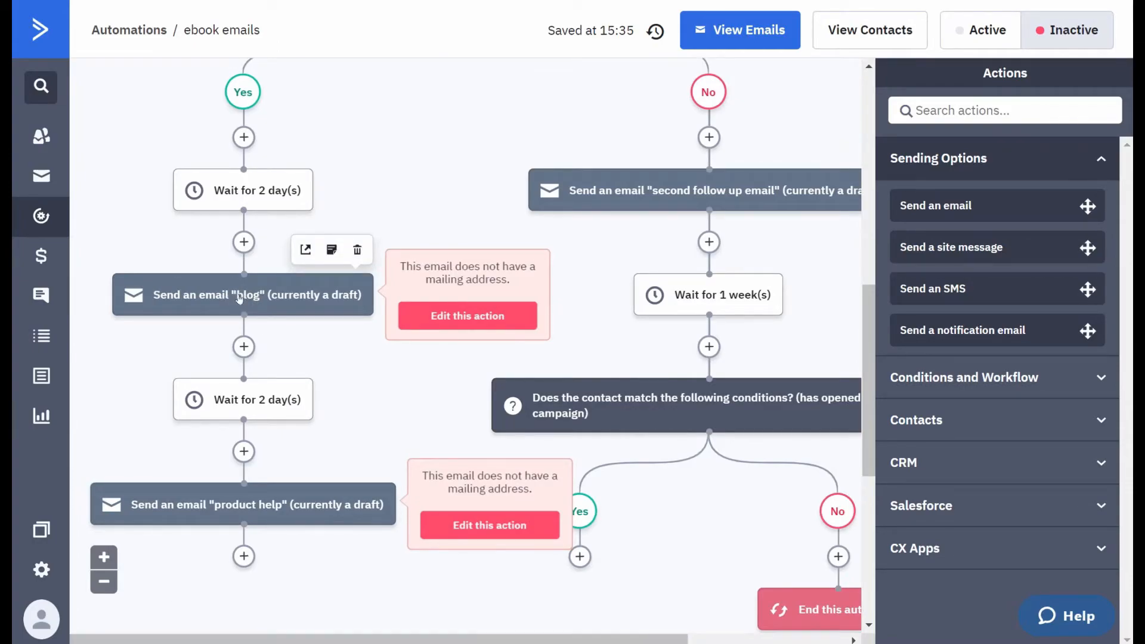
pyautogui.moveTo(240, 399)
pyautogui.moveTo(220, 516)
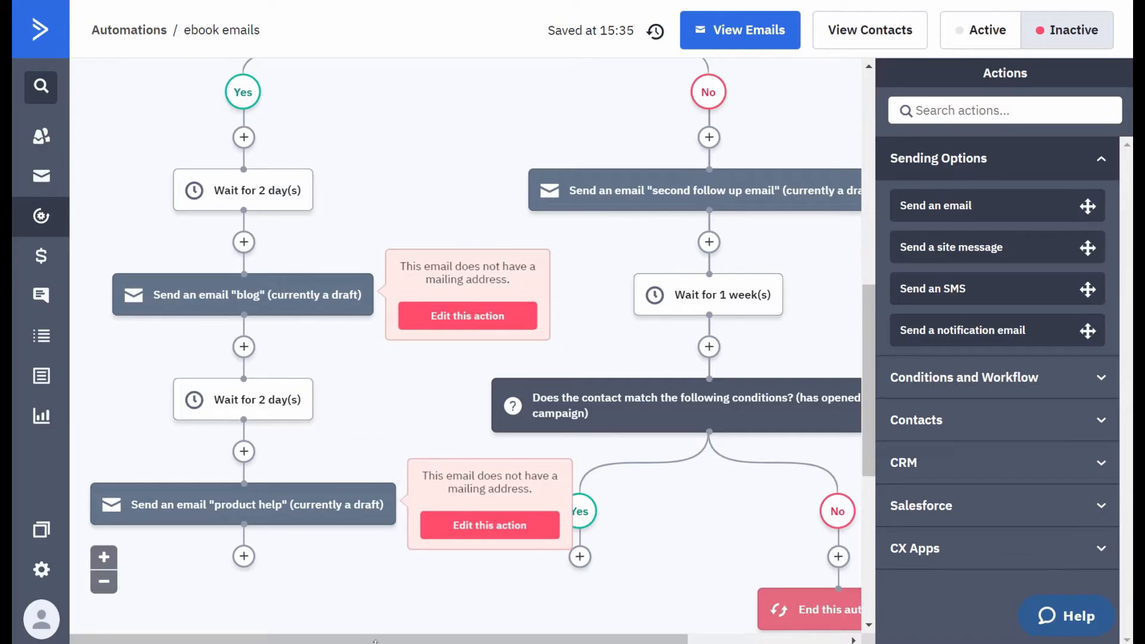
# - Examine the No branch of the opened-campaign condition, including its follow-up email, wait, second condition and ending, and compare it with the Yes branch
pyautogui.moveTo(378, 637); pyautogui.dragTo(493, 636)
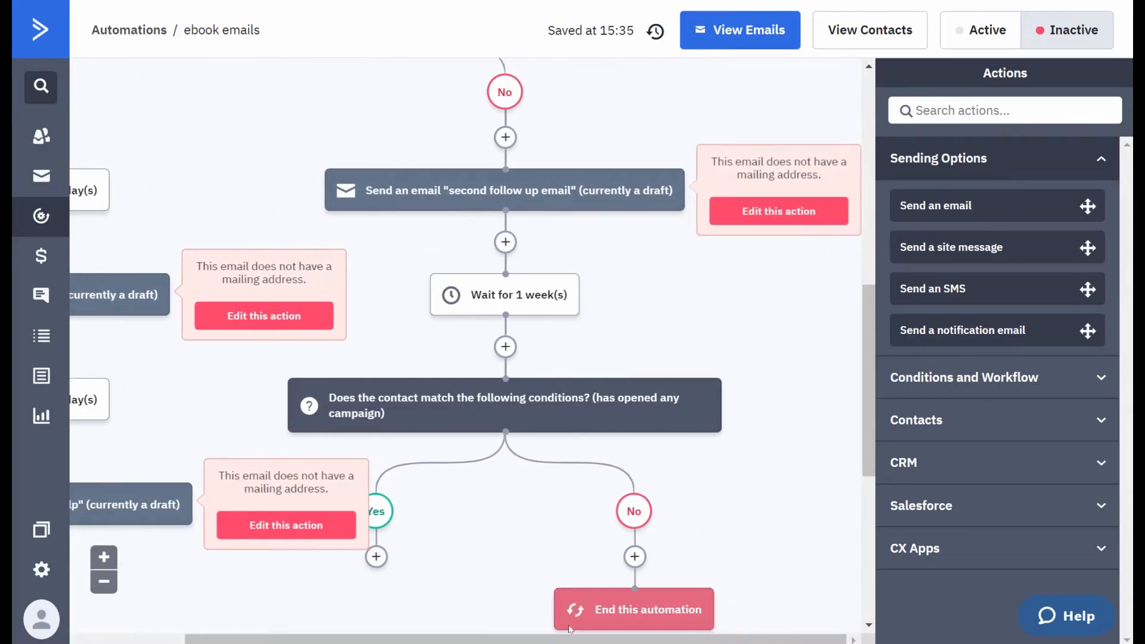
pyautogui.scroll(3, 733, 468)
pyautogui.scroll(-2, 504, 319)
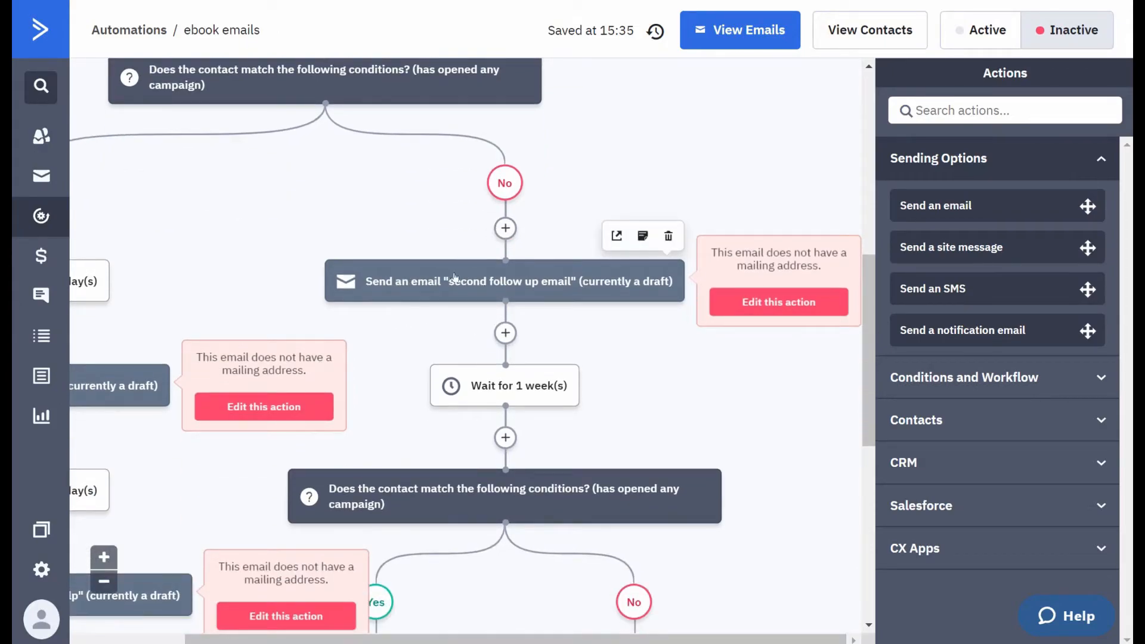
pyautogui.scroll(5, 294, 246)
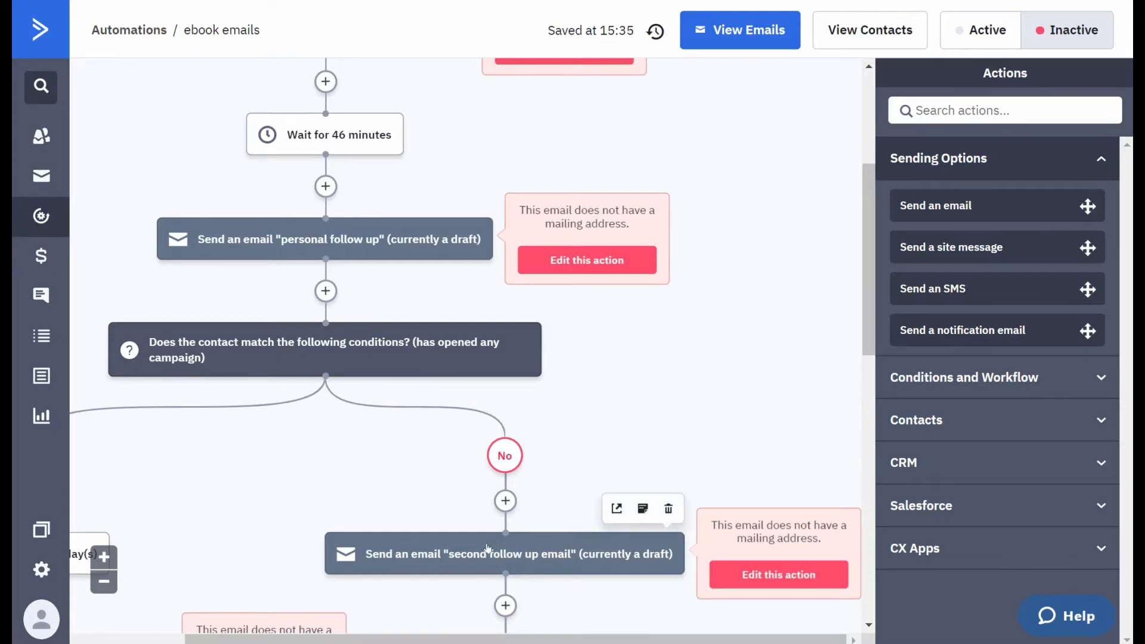
pyautogui.scroll(-5, 488, 547)
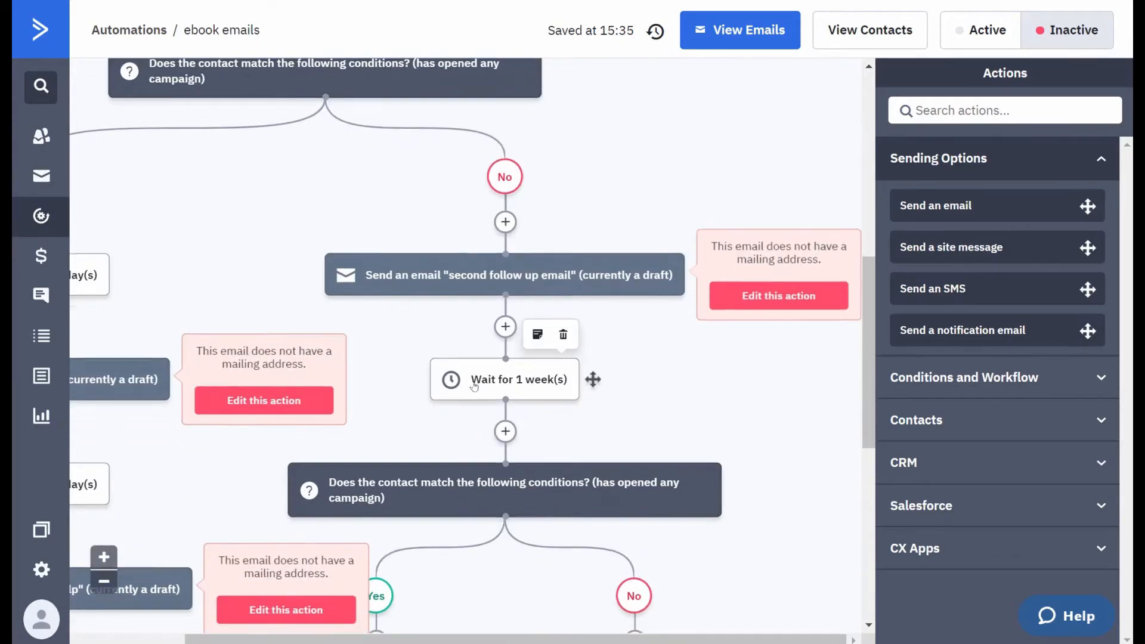
pyautogui.scroll(-3, 474, 387)
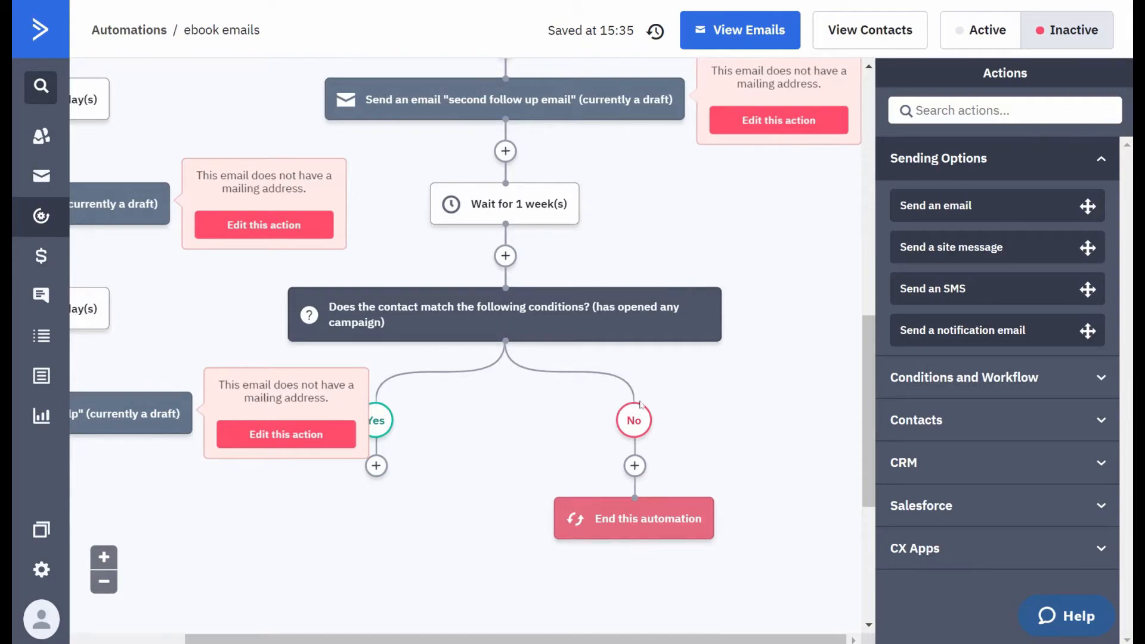
pyautogui.moveTo(614, 528)
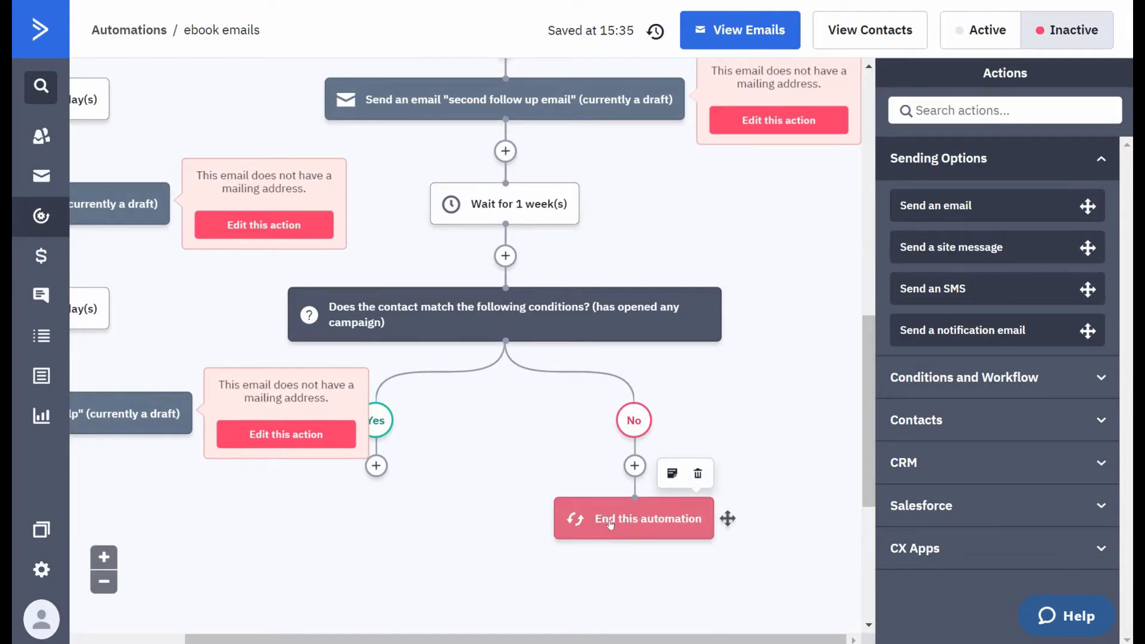
pyautogui.moveTo(619, 638); pyautogui.dragTo(473, 642)
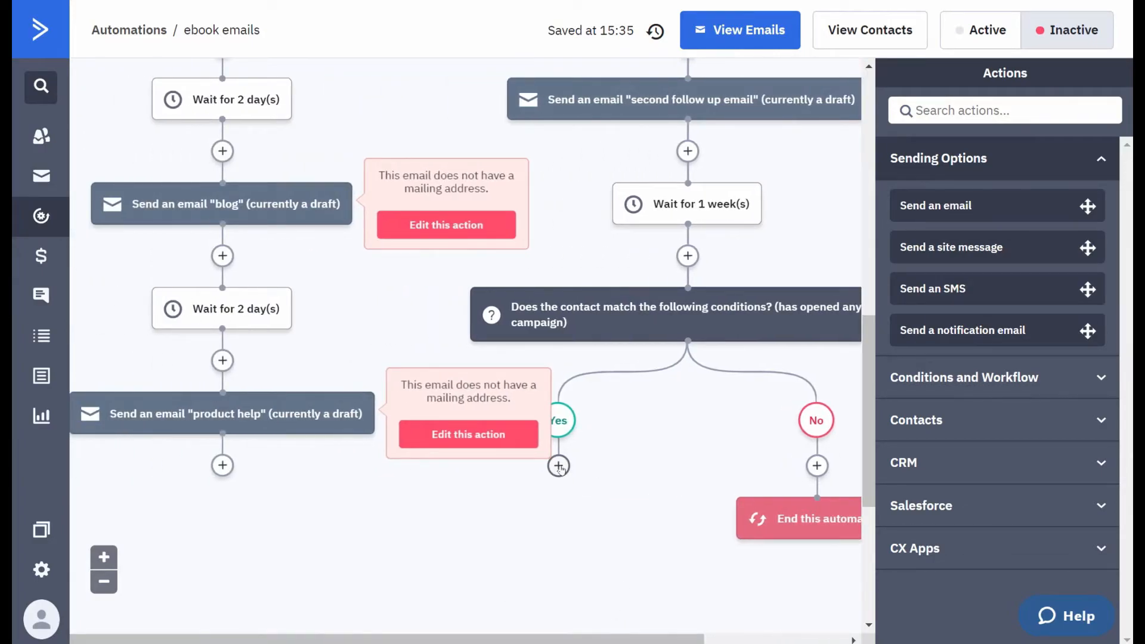
pyautogui.scroll(3, 683, 258)
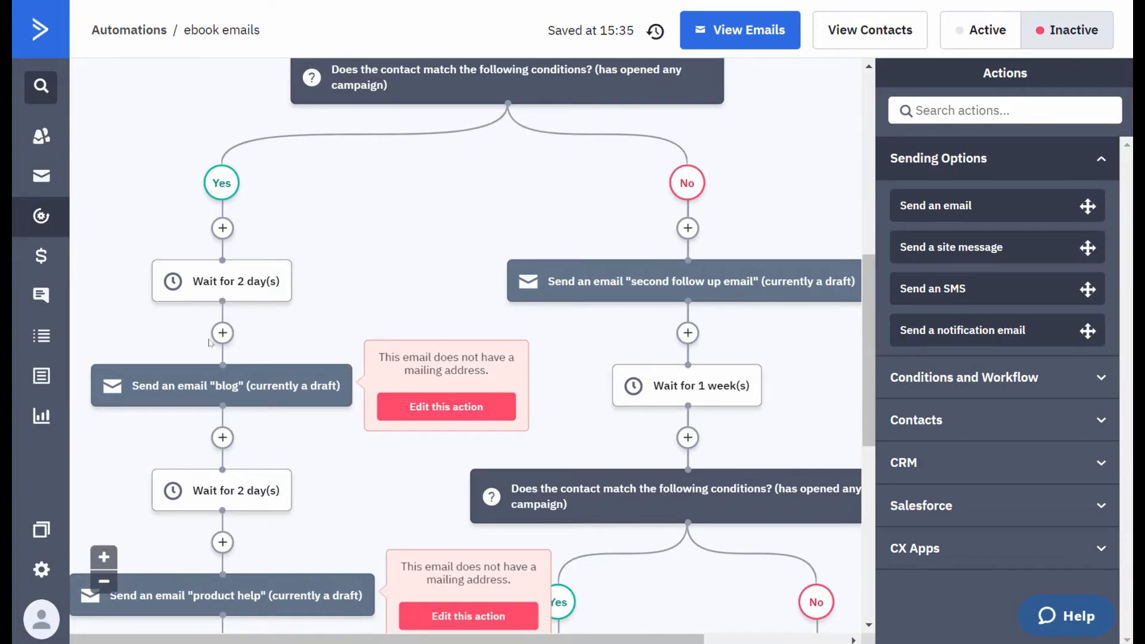
# - Add a Go to action on the second opened-campaign condition's Yes branch and link it to the first branch's initial 2-day wait
pyautogui.scroll(-3, 558, 468)
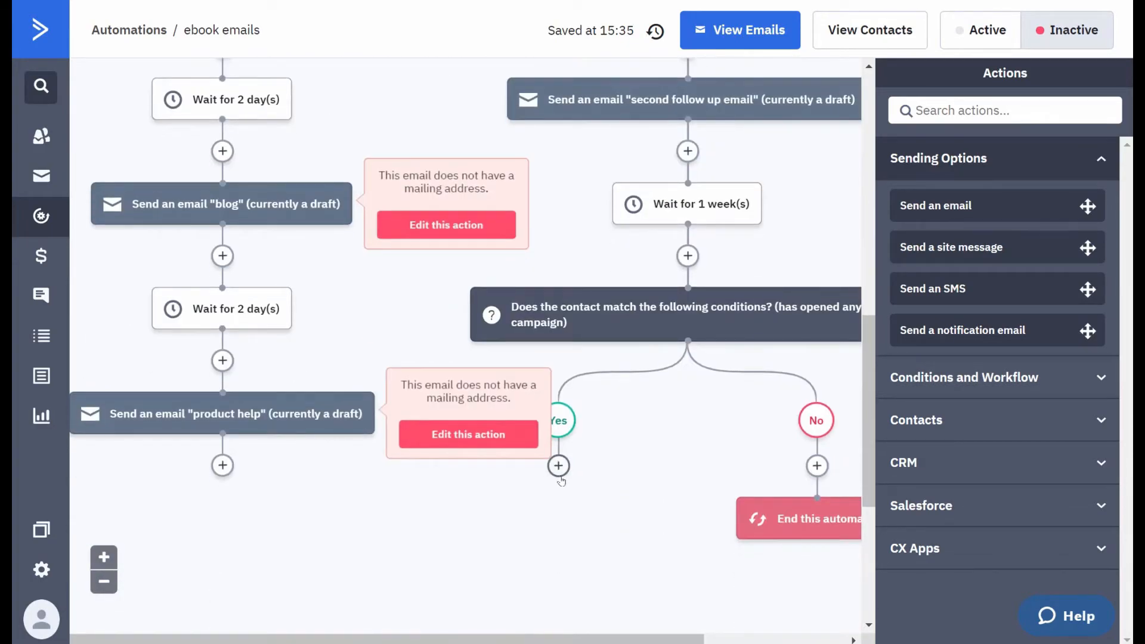
pyautogui.click(559, 470)
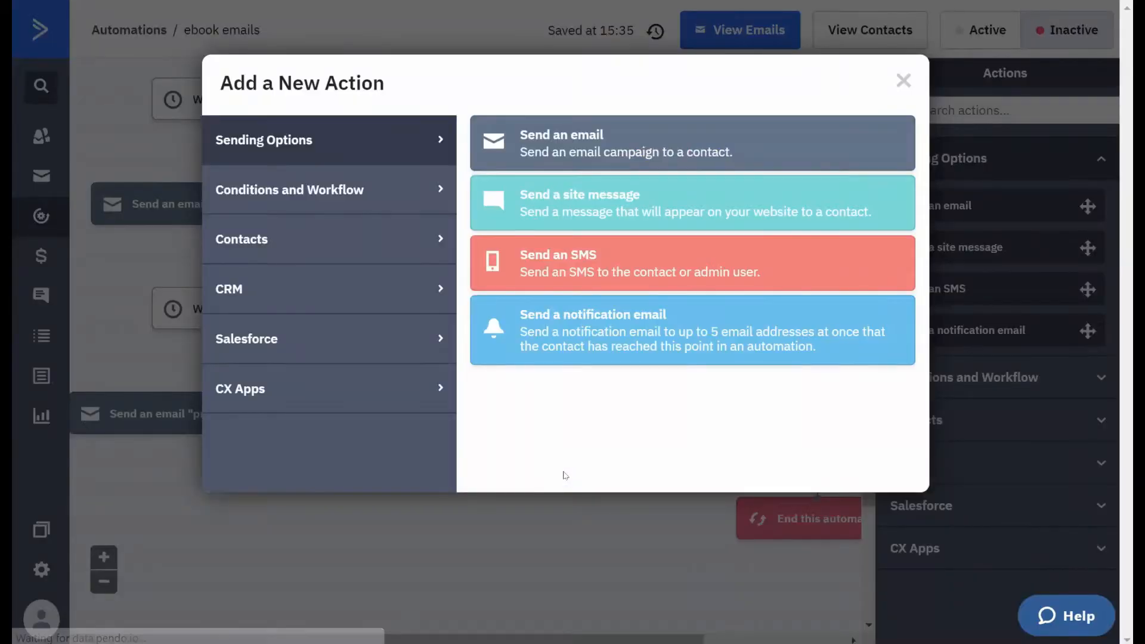
pyautogui.click(393, 204)
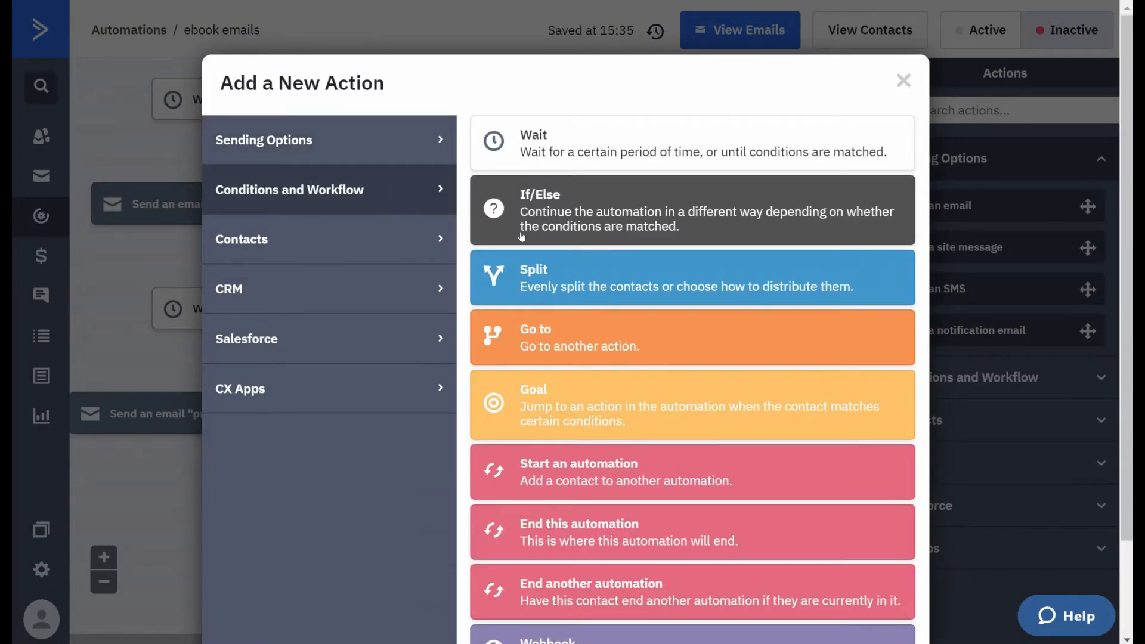
pyautogui.click(579, 348)
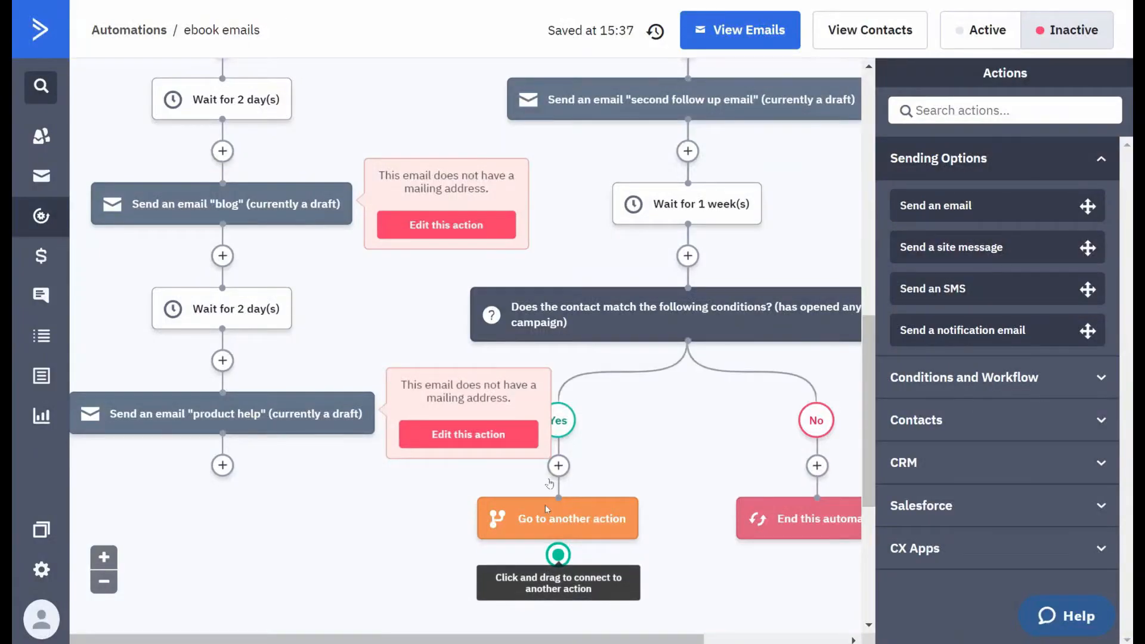
pyautogui.moveTo(557, 555); pyautogui.dragTo(228, 104)
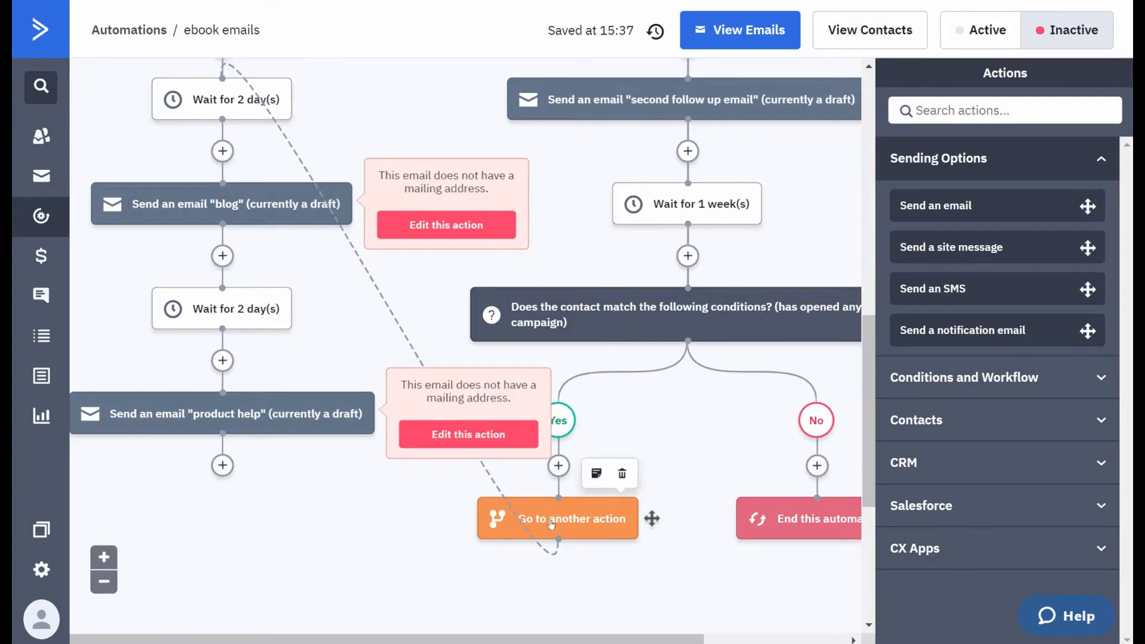
pyautogui.scroll(3, 228, 376)
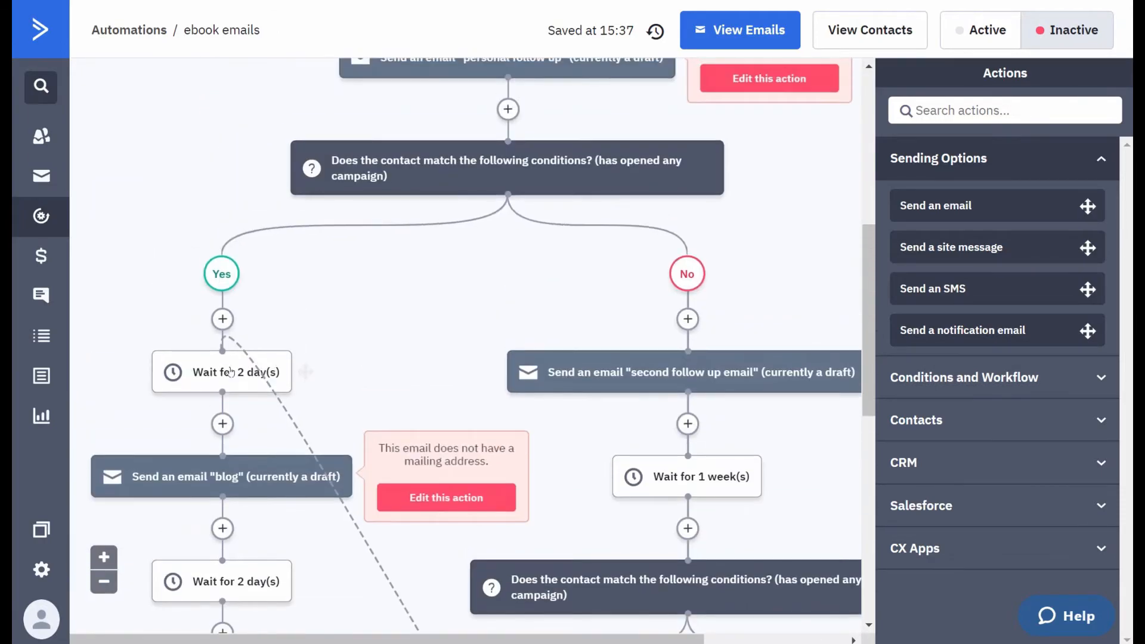
pyautogui.scroll(-3, 229, 381)
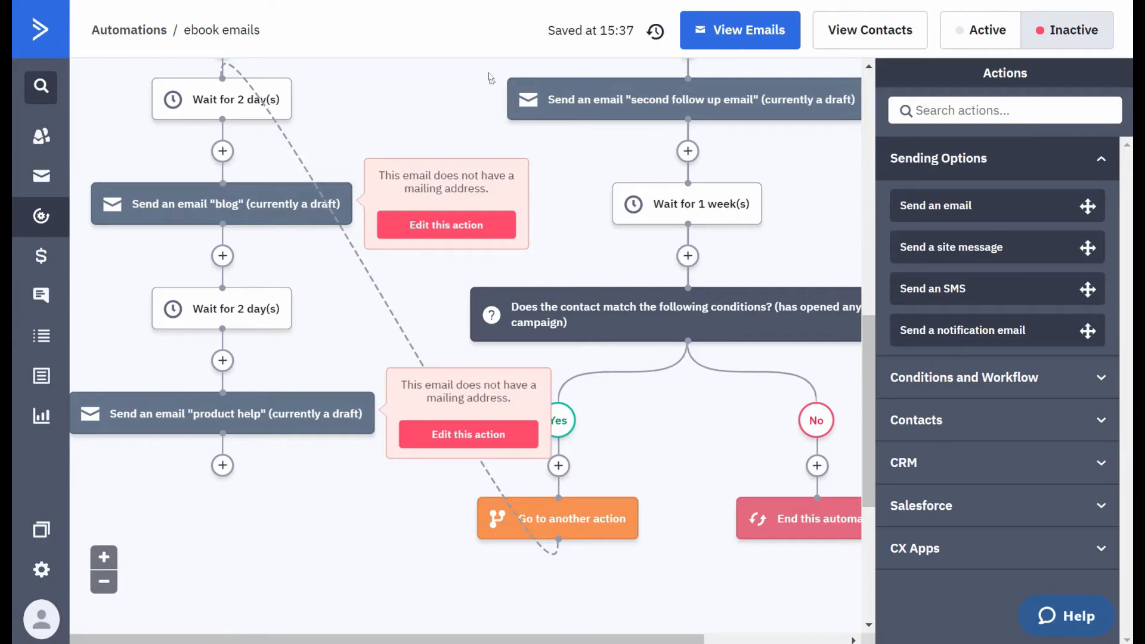
# - Start an If/Else action after the "product help" email, with the condition Has clicked on a link in the "blog" campaign
pyautogui.moveTo(219, 210)
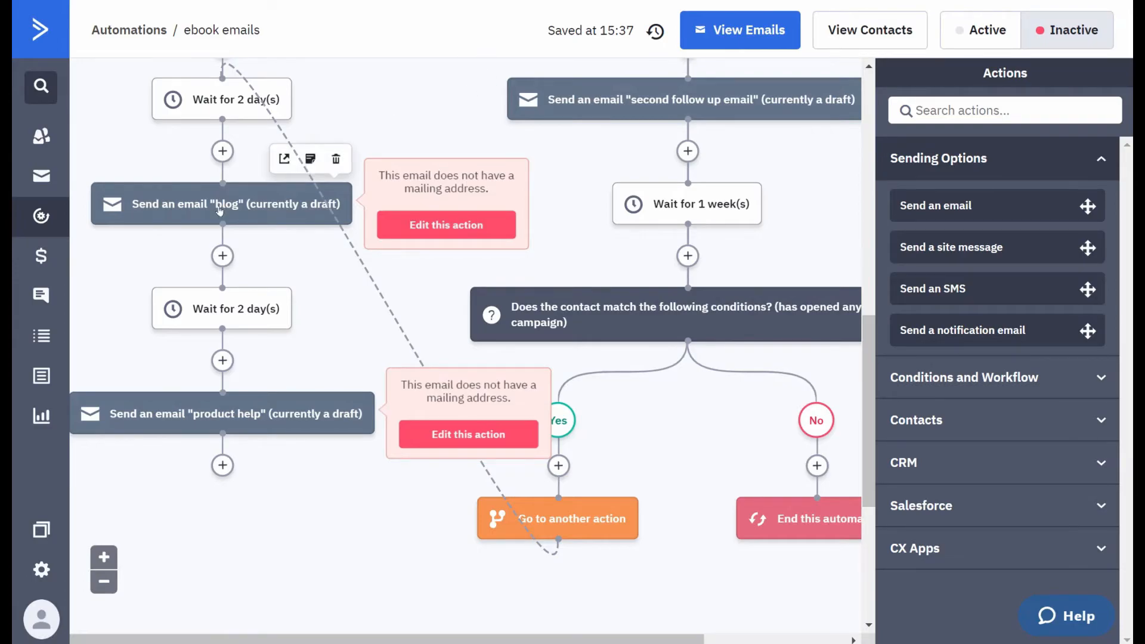
pyautogui.moveTo(215, 411)
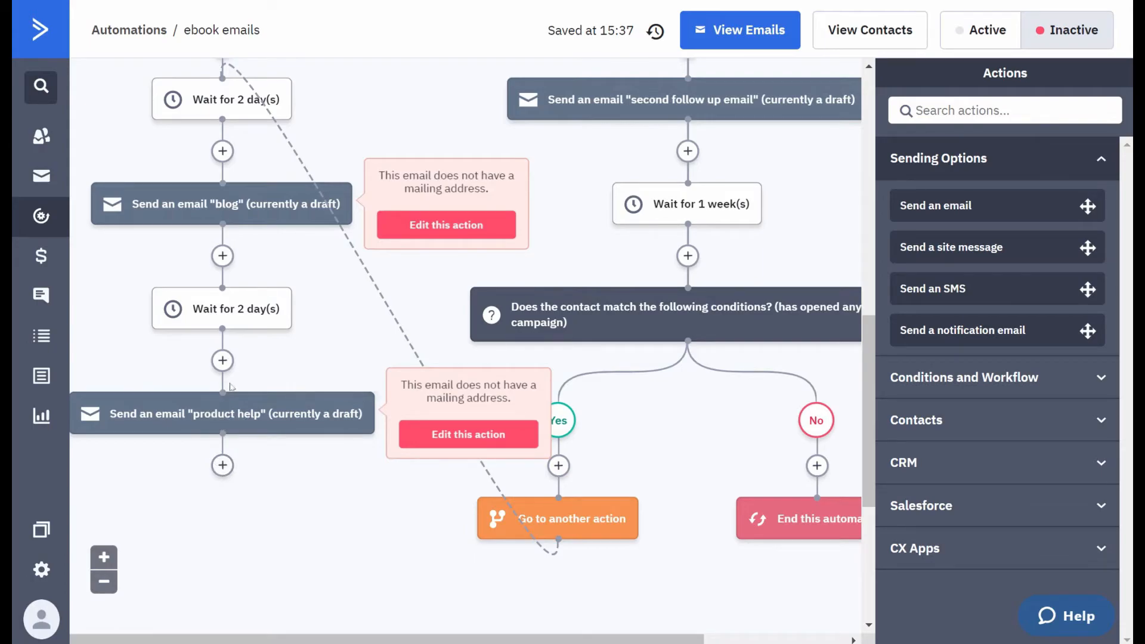
pyautogui.click(223, 465)
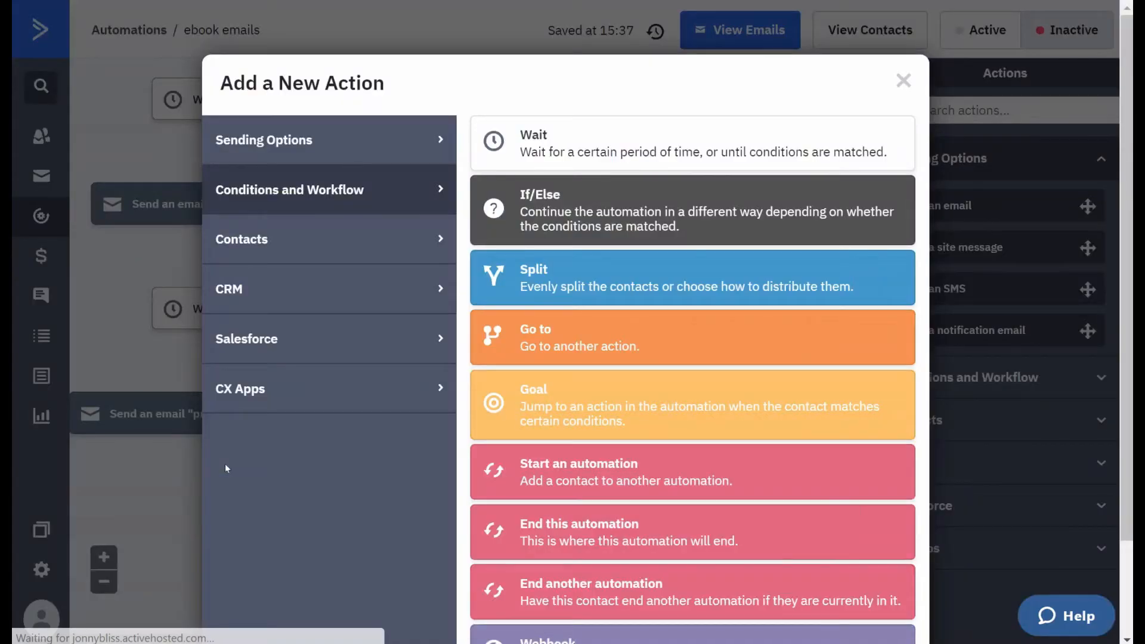
pyautogui.click(543, 216)
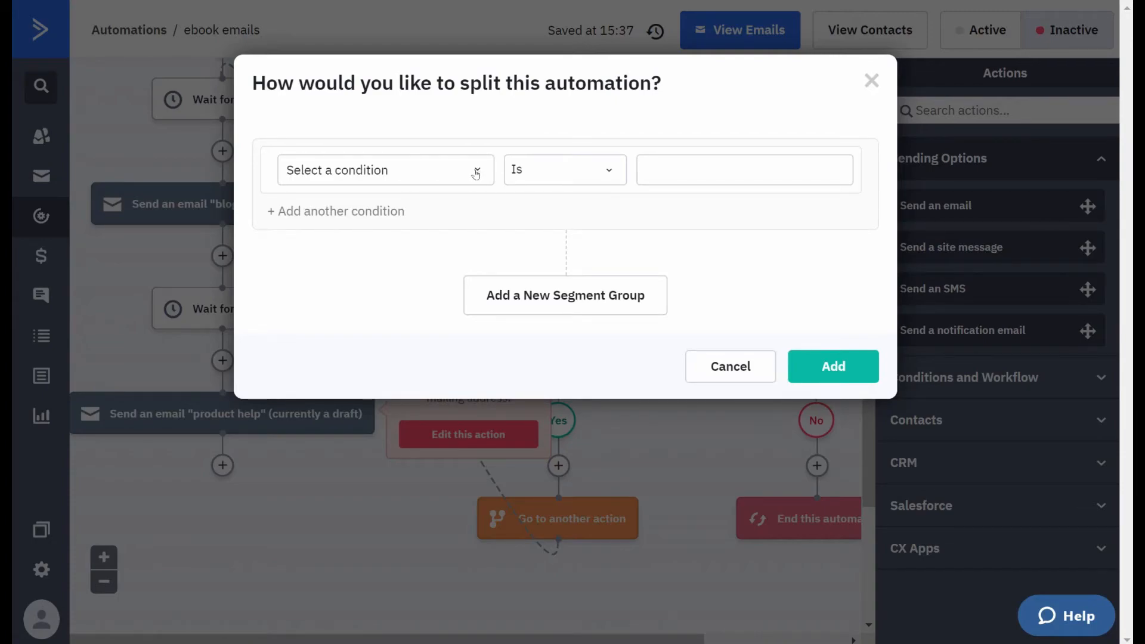
pyautogui.click(475, 171)
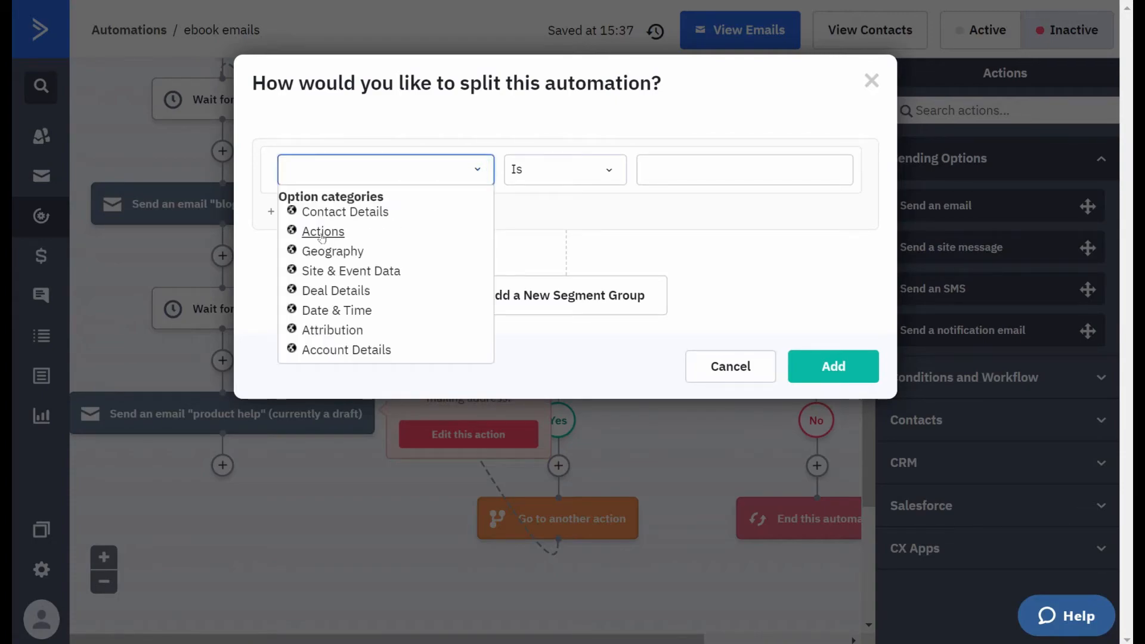
pyautogui.click(323, 232)
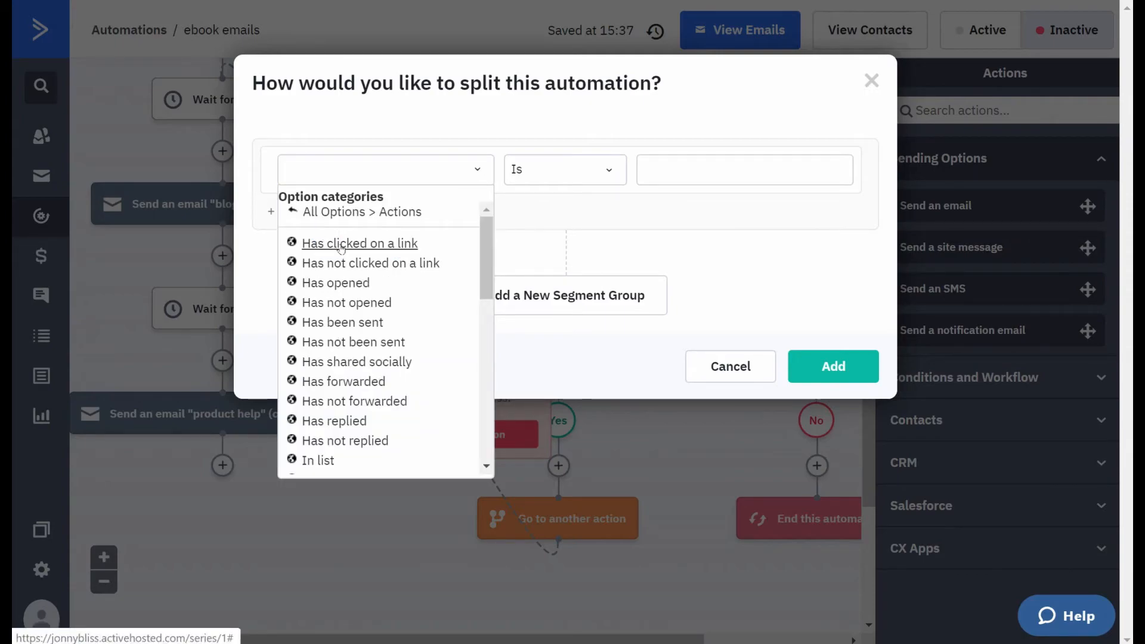
pyautogui.click(341, 244)
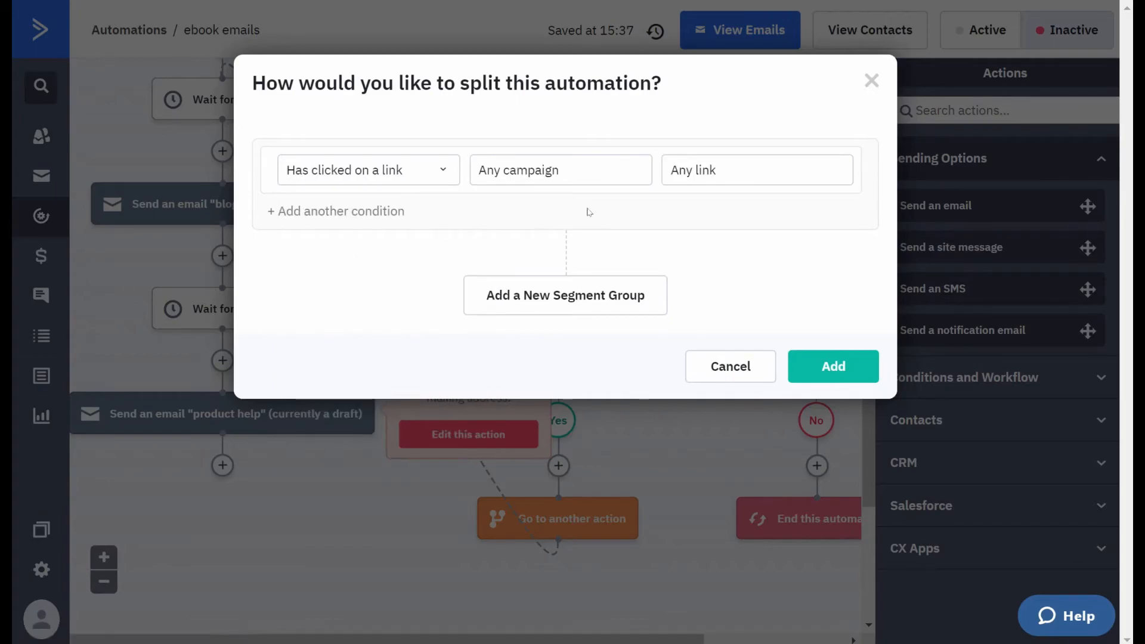
pyautogui.click(606, 172)
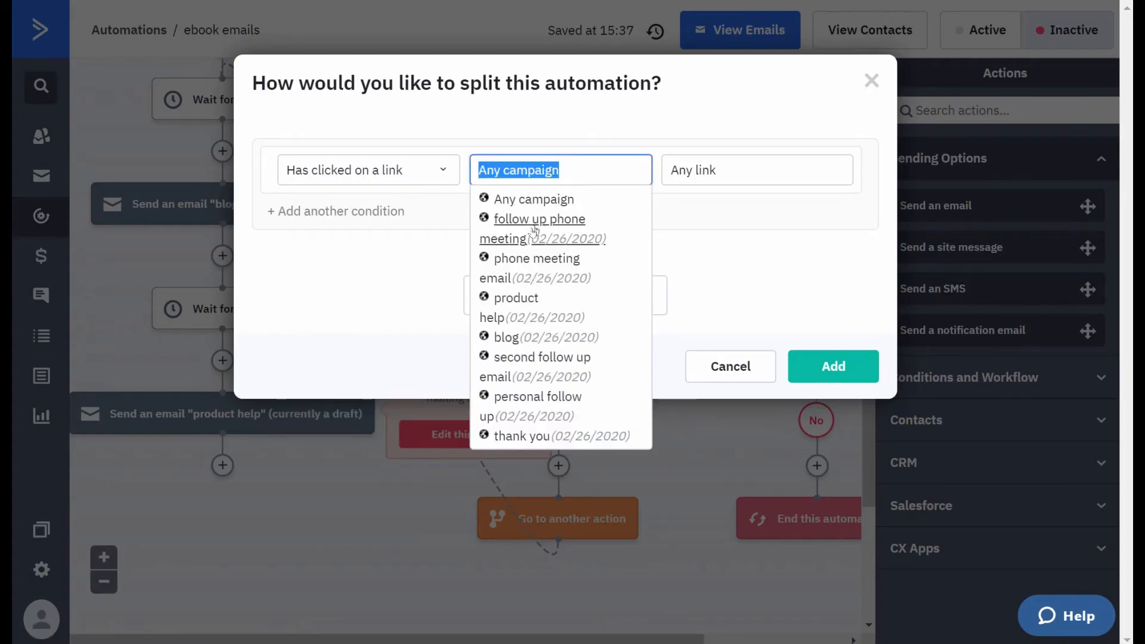
pyautogui.click(504, 338)
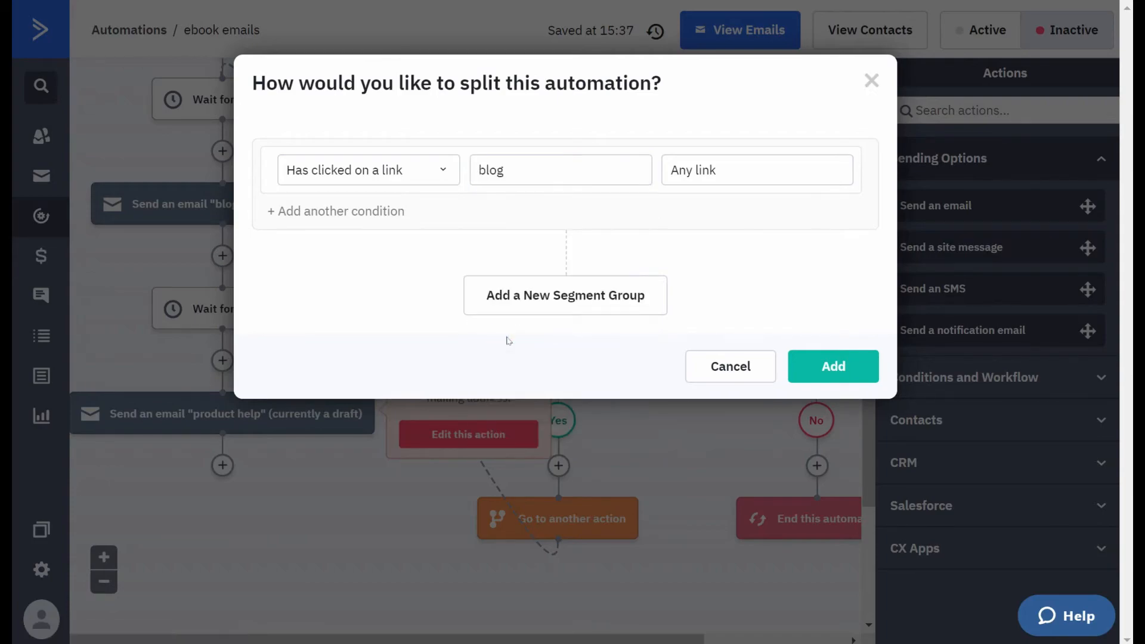
# - Add an Or segment group for Has clicked on a link in the "product help" campaign, and insert the If/Else action
pyautogui.click(566, 291)
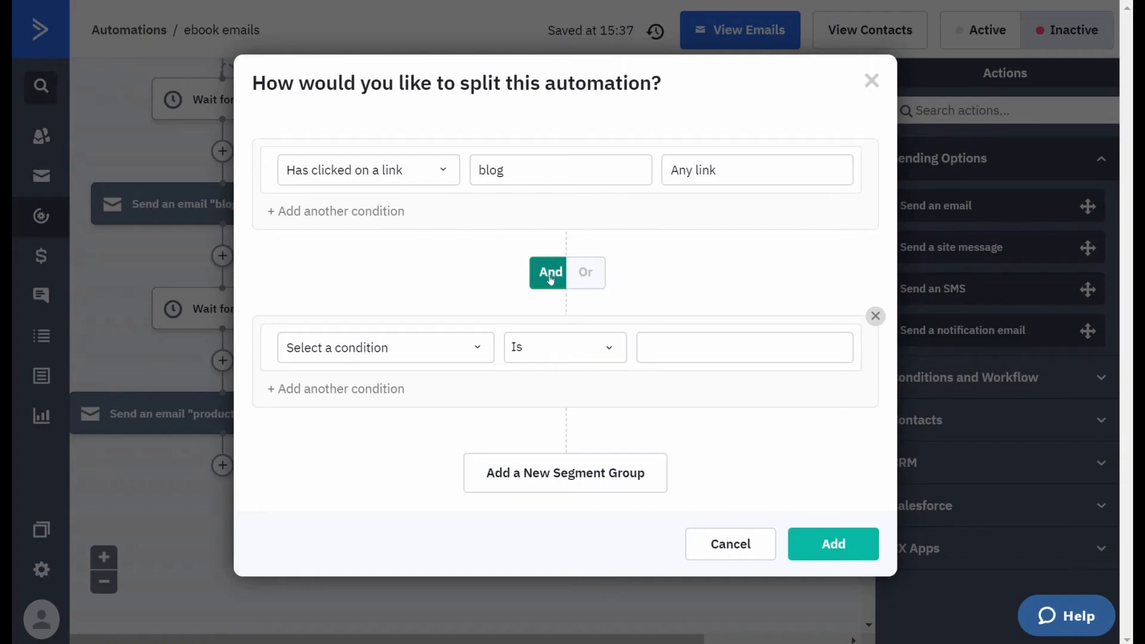
pyautogui.click(586, 275)
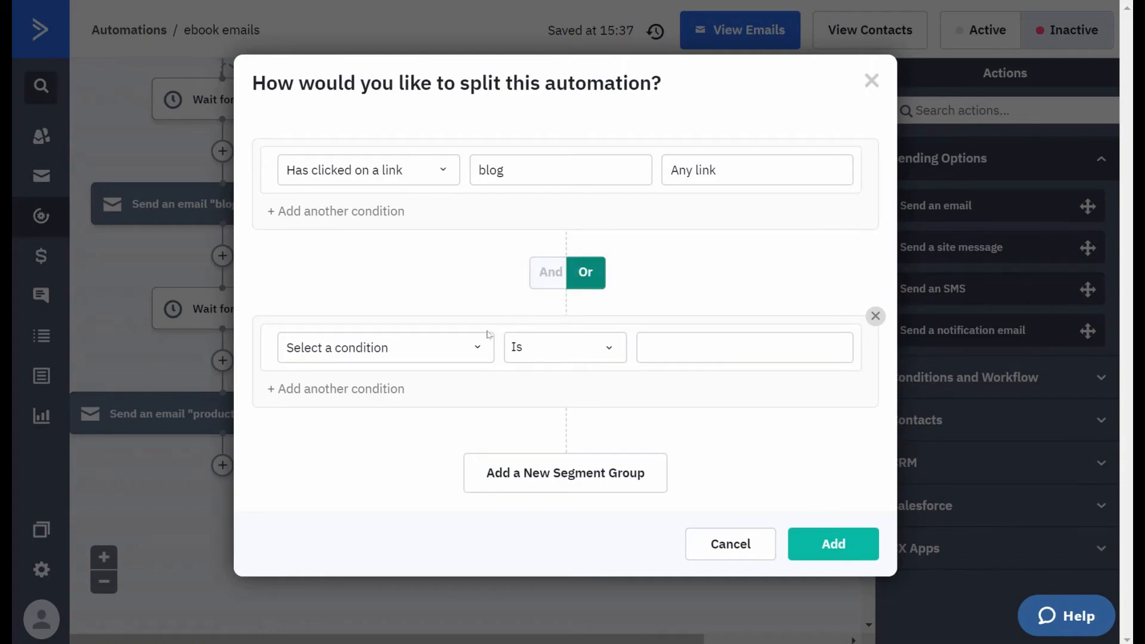
pyautogui.click(474, 351)
pyautogui.click(321, 410)
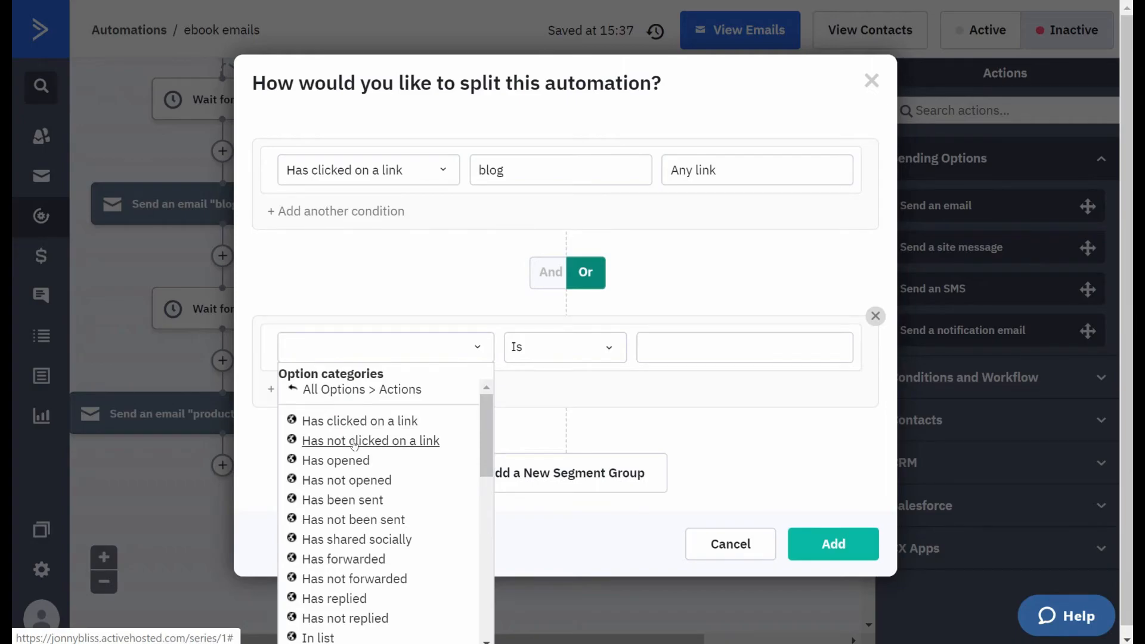
pyautogui.click(360, 420)
pyautogui.click(534, 347)
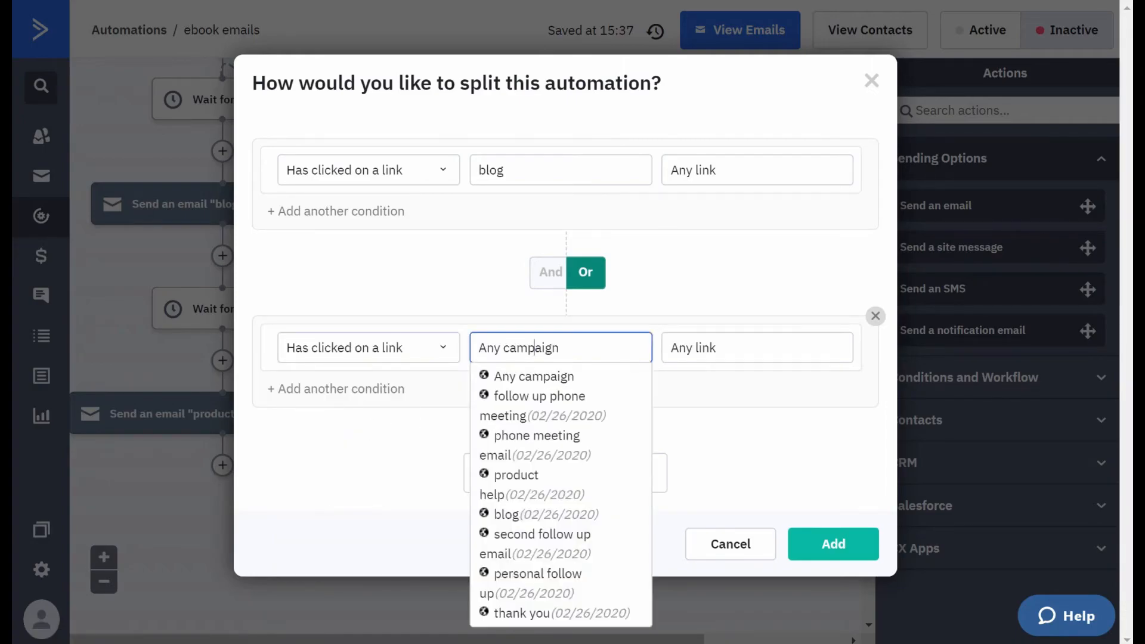
pyautogui.tripleClick(534, 347)
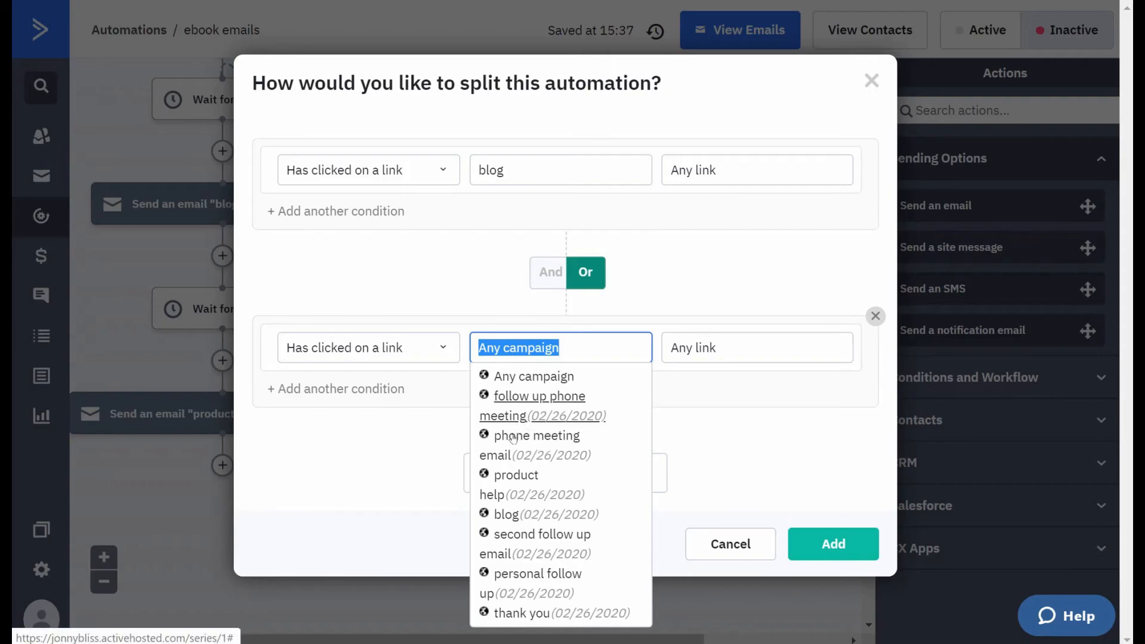
pyautogui.click(502, 481)
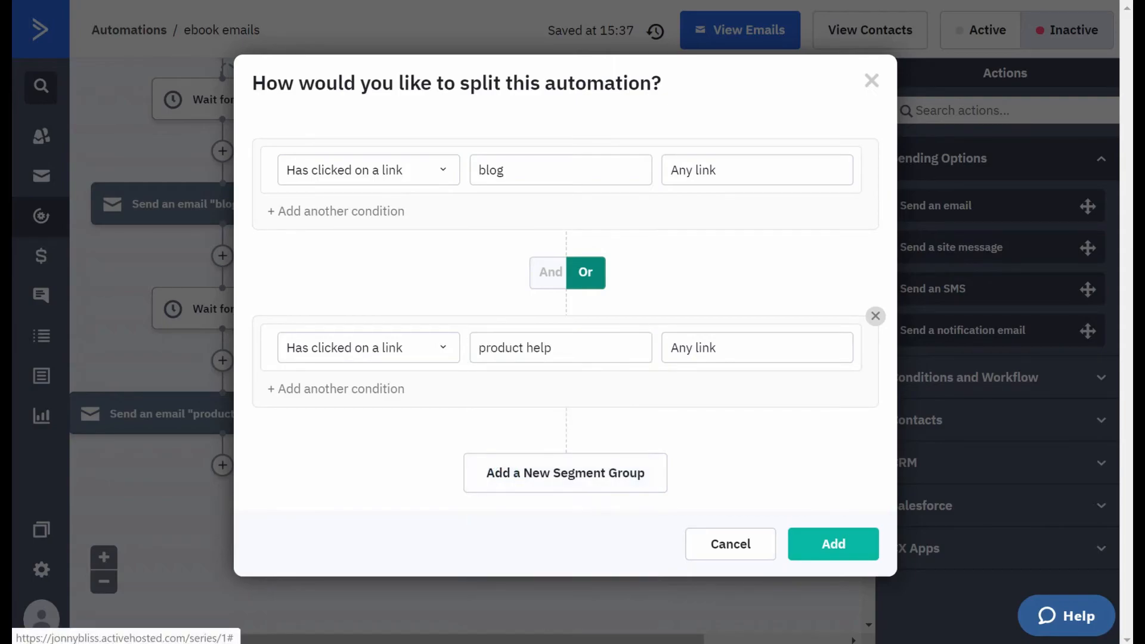
pyautogui.click(822, 543)
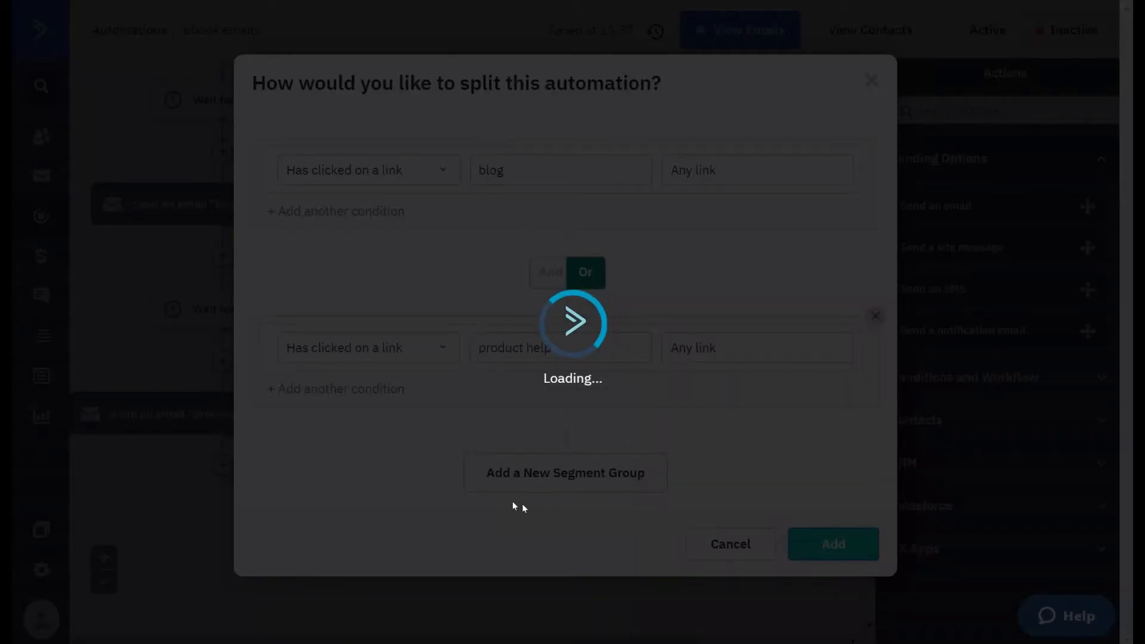
# - Add a send-email action using "phone meeting email" on the Yes branch of the link-click condition
pyautogui.scroll(6, 607, 287)
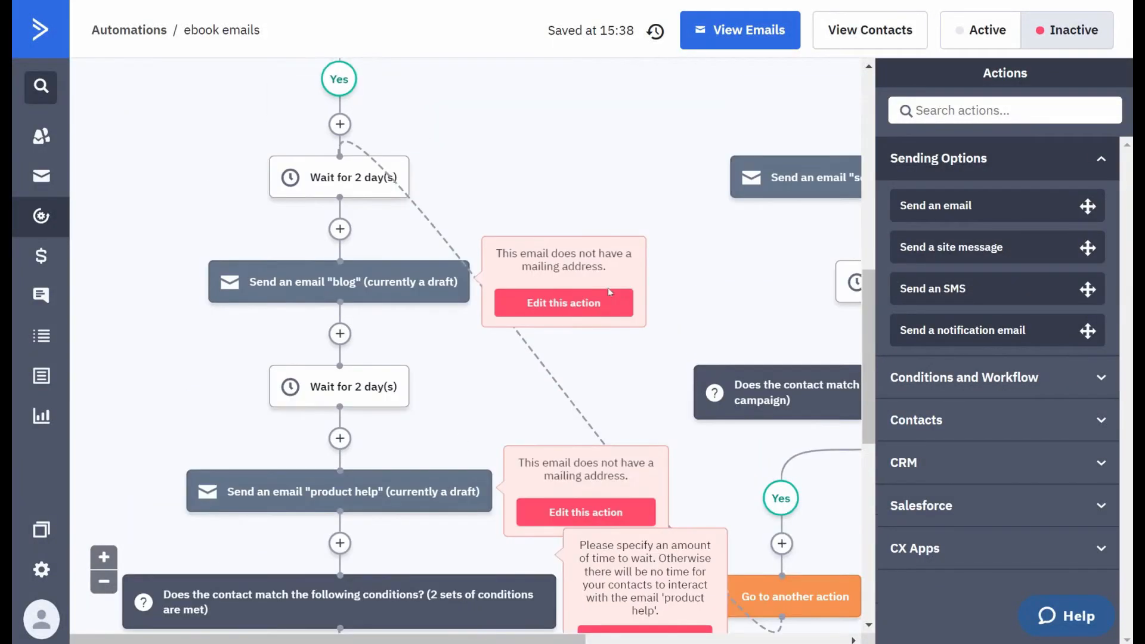
pyautogui.scroll(3, 533, 281)
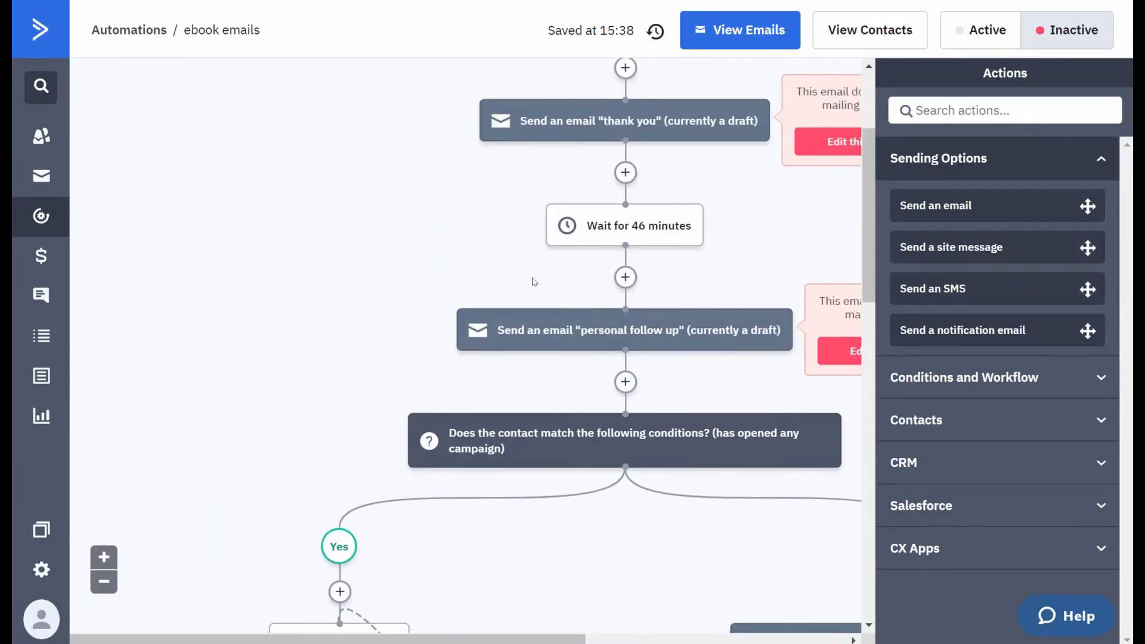
pyautogui.scroll(-6, 534, 306)
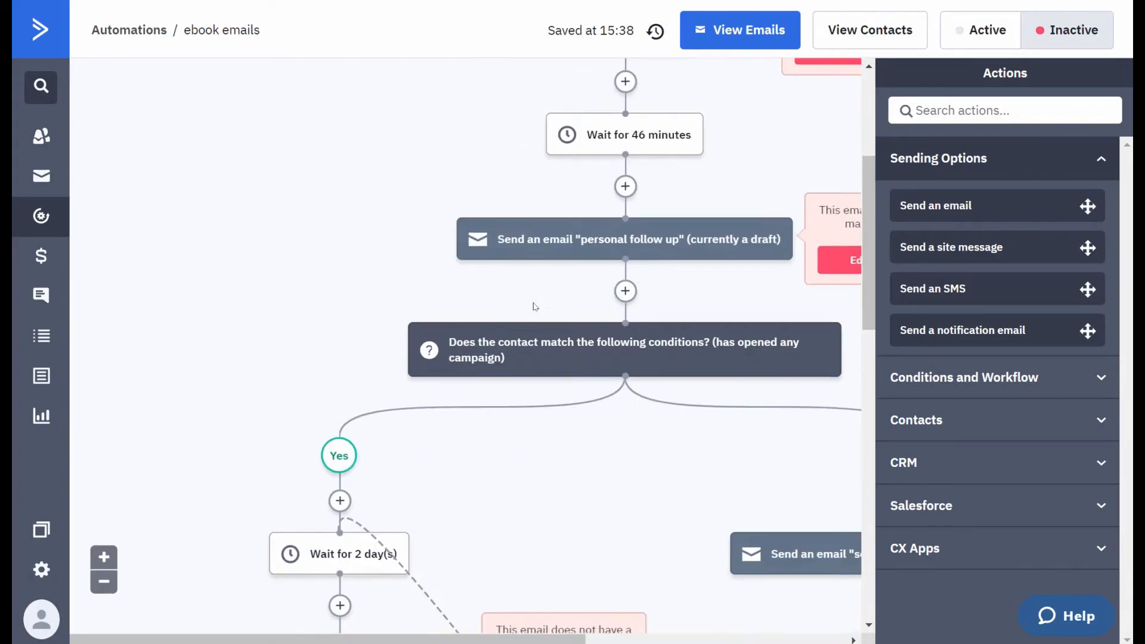
pyautogui.scroll(-6, 333, 381)
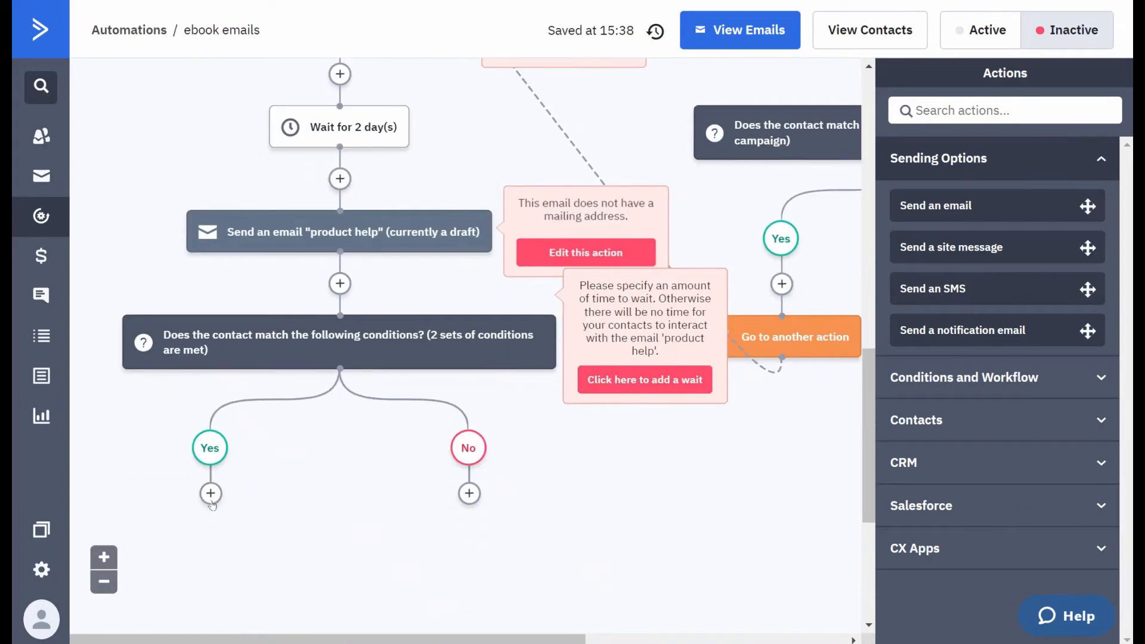
pyautogui.scroll(-2, 208, 495)
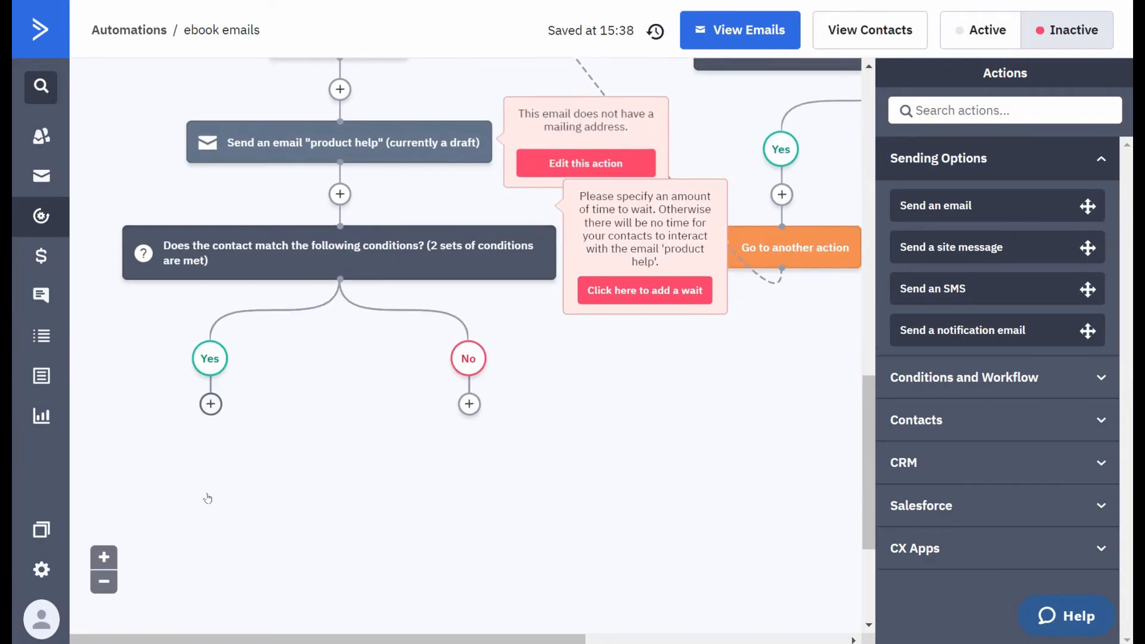
pyautogui.click(211, 405)
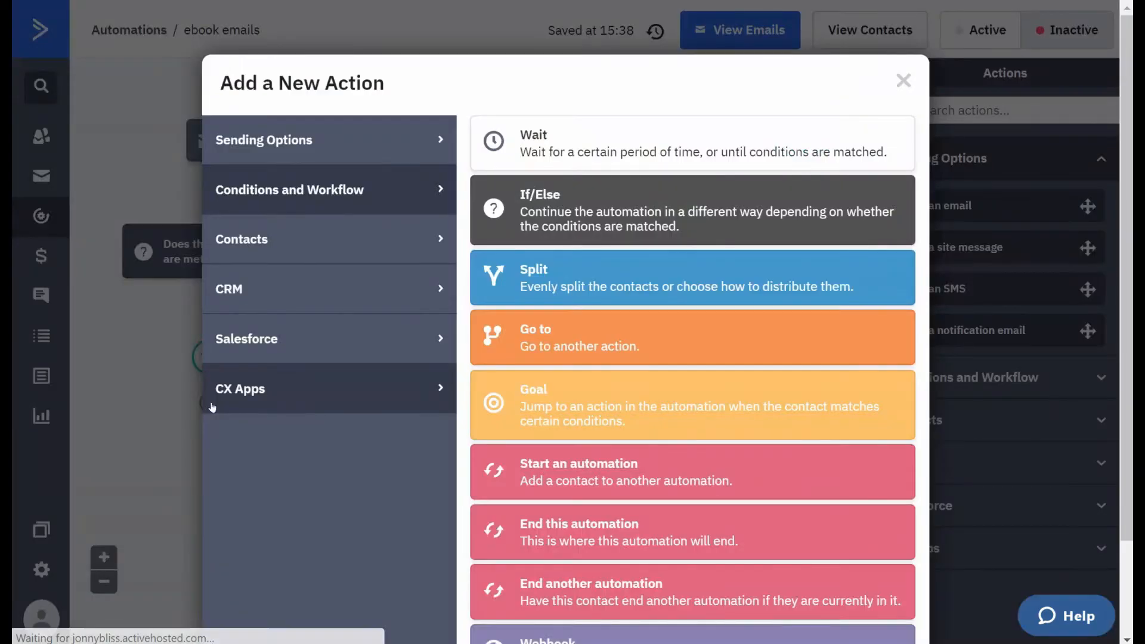
pyautogui.click(359, 135)
pyautogui.click(564, 154)
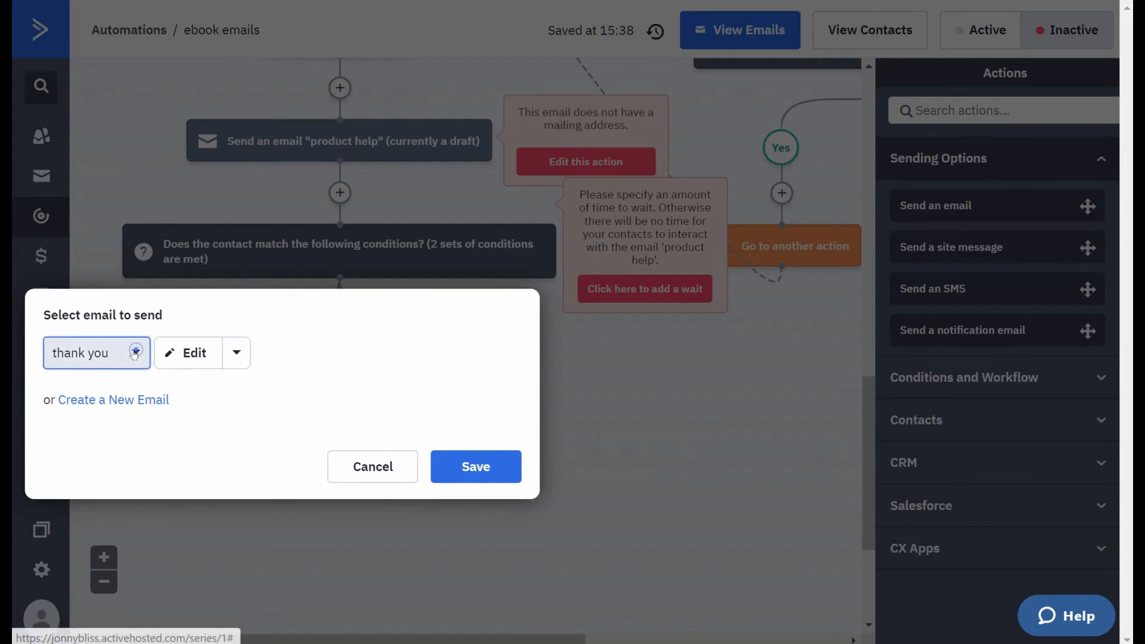
pyautogui.click(90, 352)
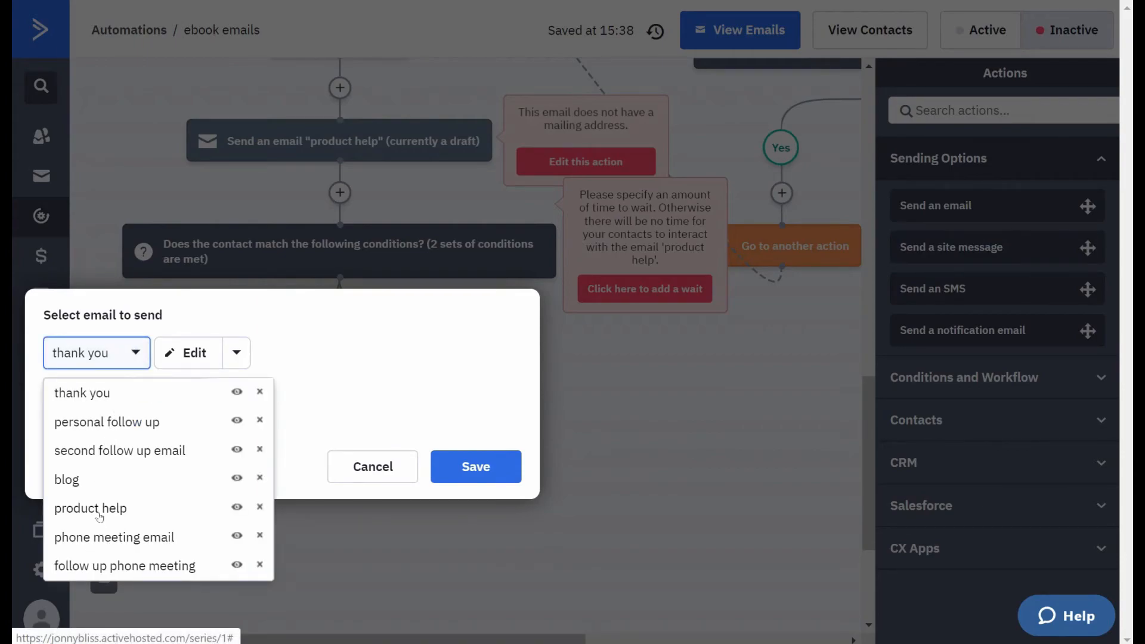
pyautogui.click(102, 539)
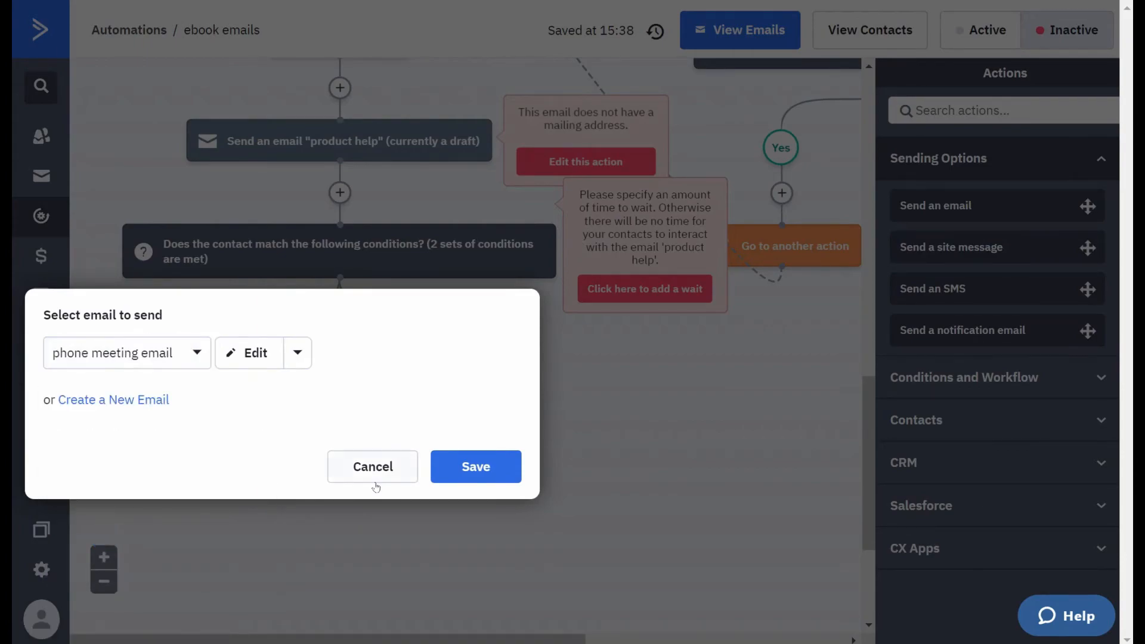
pyautogui.click(484, 470)
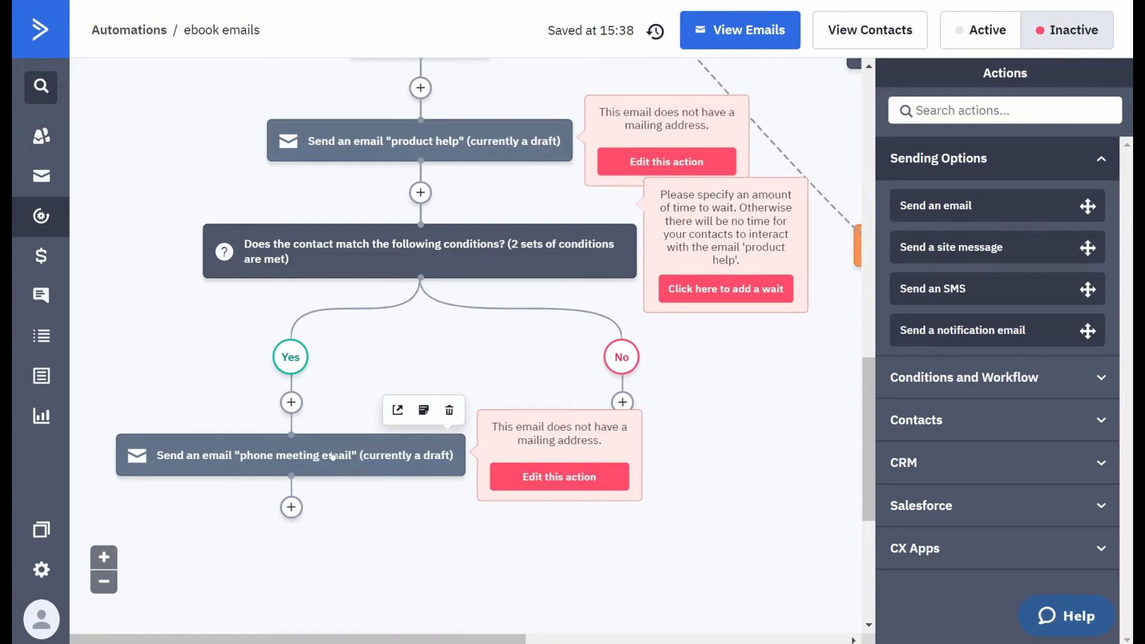
# - Add an Add a tag action with the tag "phone meeting booked" after the "phone meeting email" on the Yes branch
pyautogui.click(291, 507)
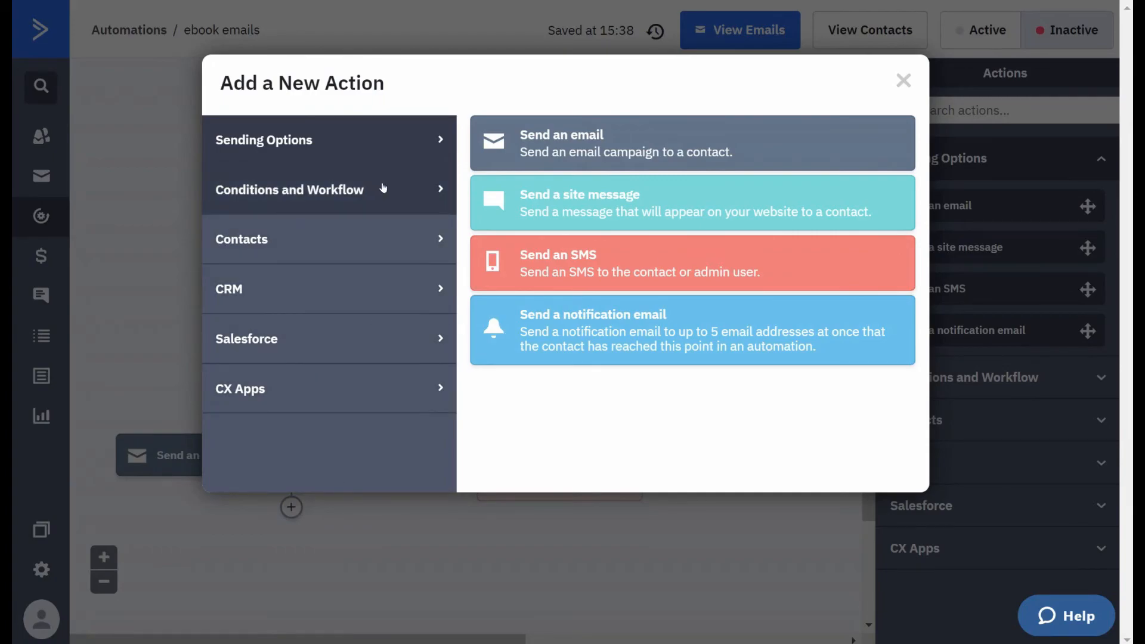
pyautogui.click(380, 238)
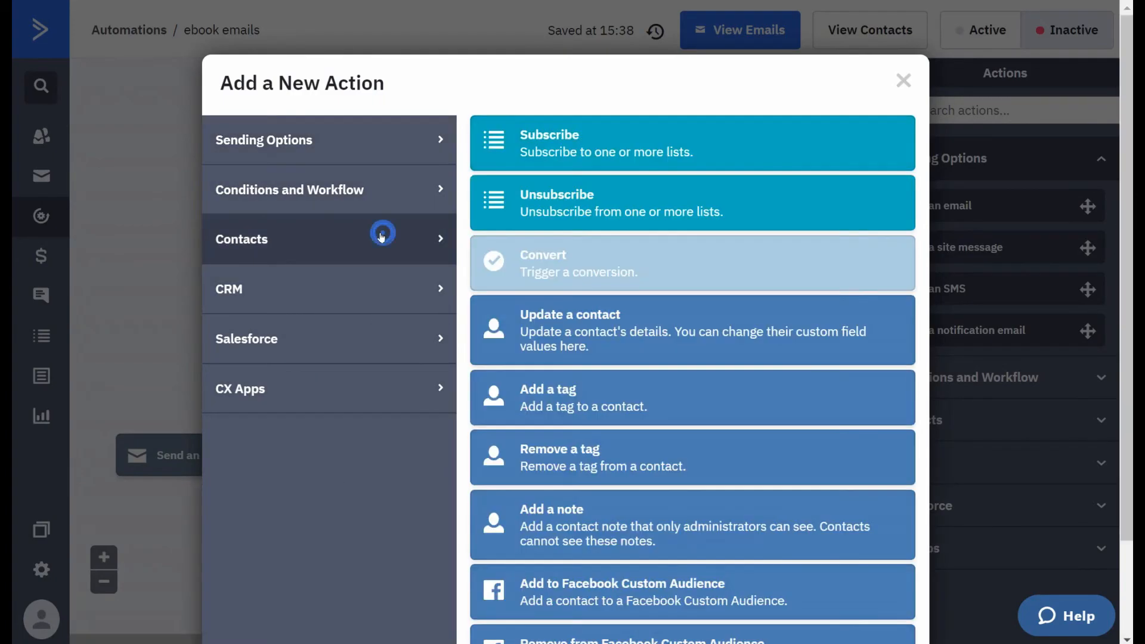
pyautogui.click(581, 392)
pyautogui.click(251, 476)
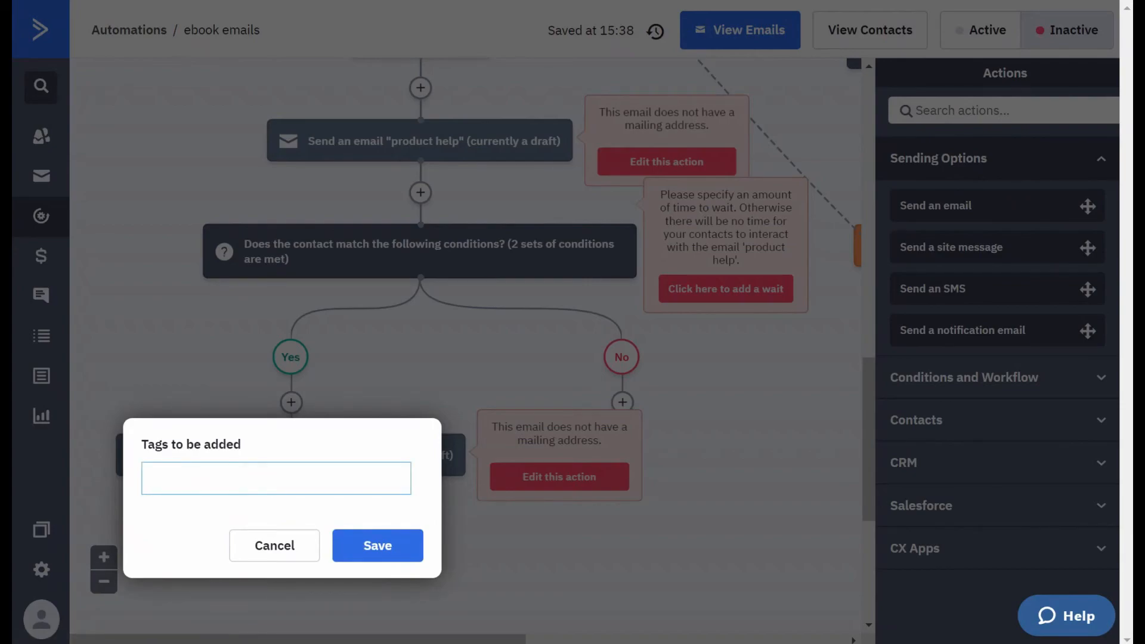
pyautogui.write('phoin')
pyautogui.write(' meeting booked')
pyautogui.press('Return')
pyautogui.click(384, 571)
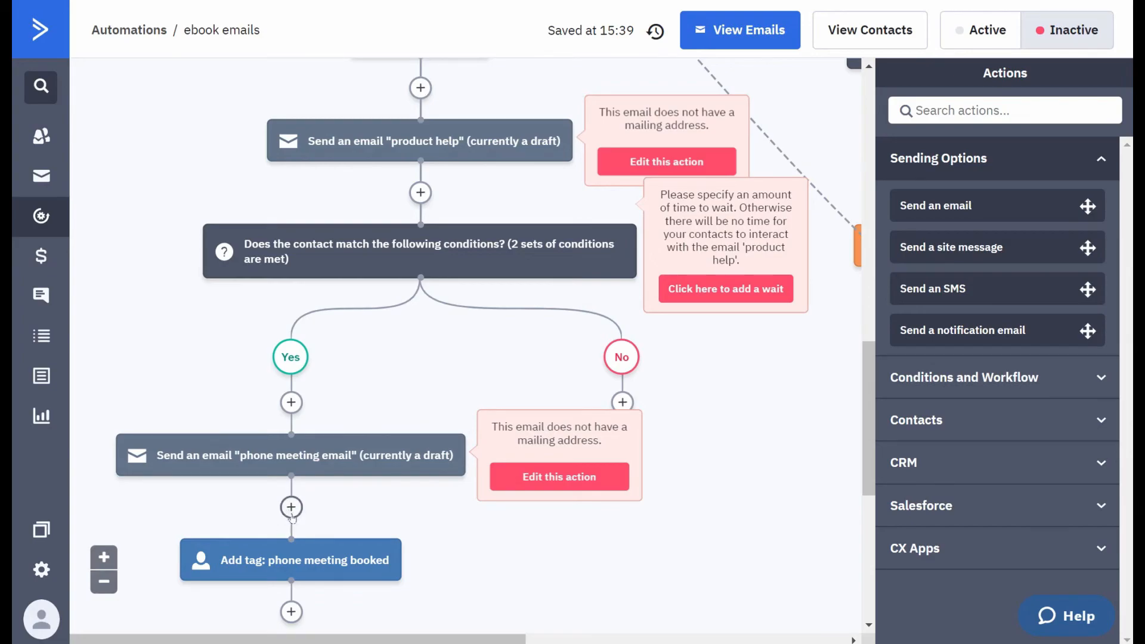
# - Add a send-email action using "second follow up email" on the No branch of the link-click condition
pyautogui.moveTo(292, 573)
pyautogui.click(622, 401)
pyautogui.click(396, 142)
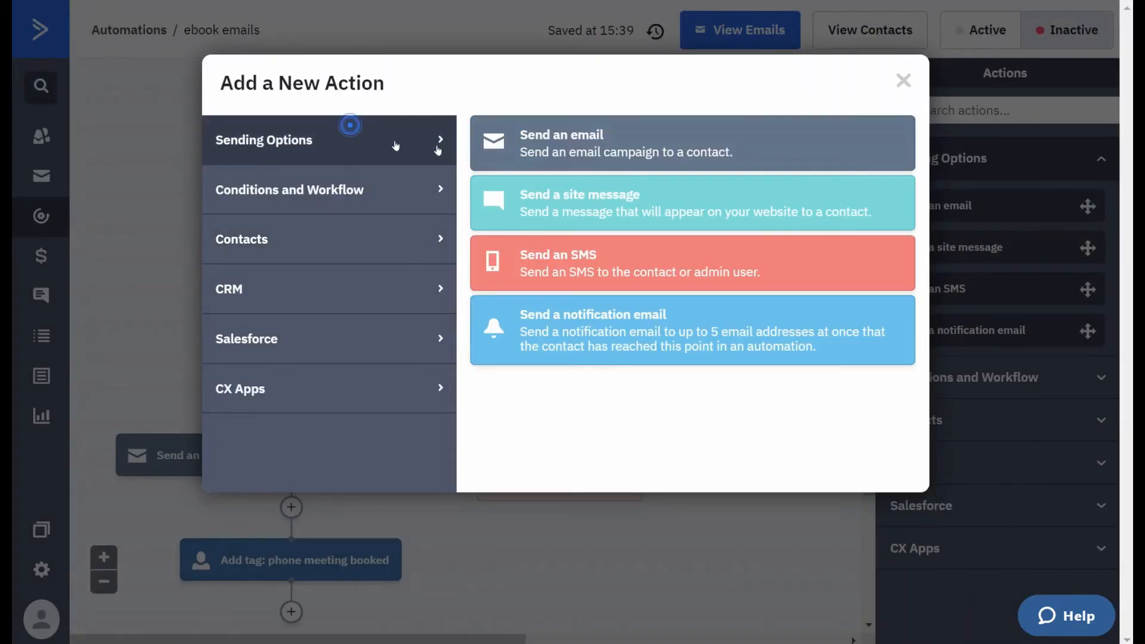
pyautogui.click(554, 156)
pyautogui.click(470, 358)
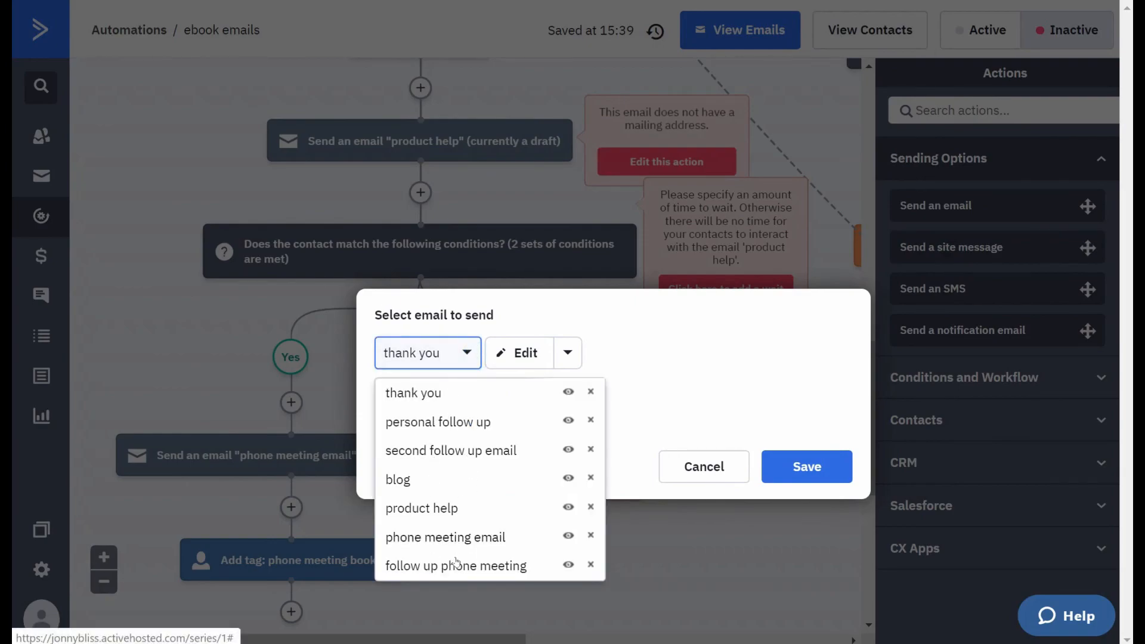
pyautogui.click(460, 452)
pyautogui.click(824, 478)
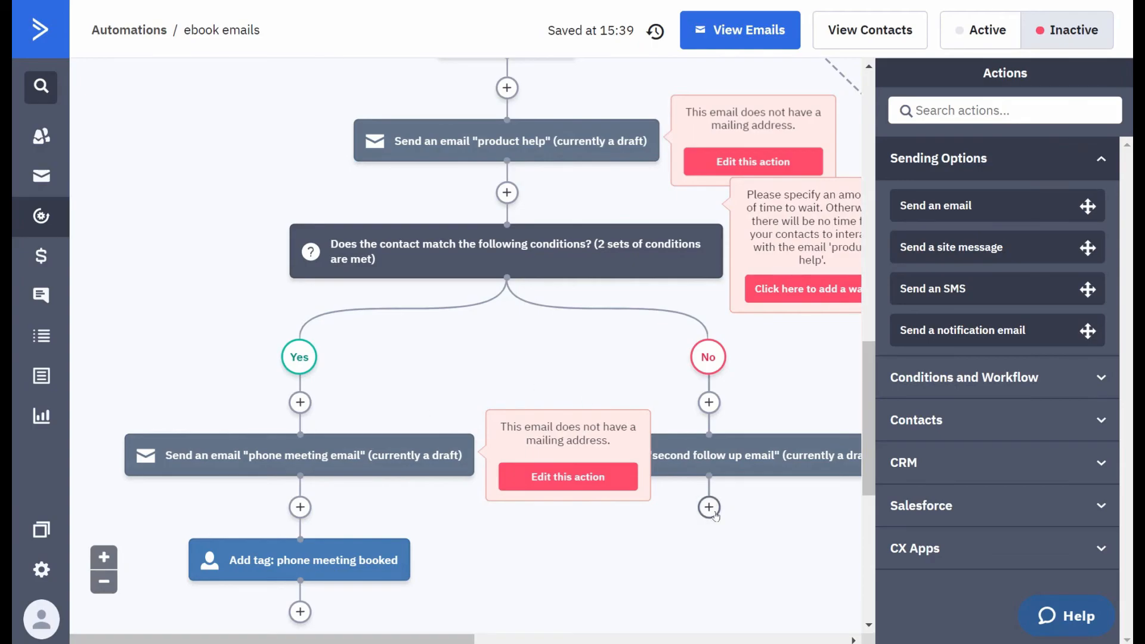
# - Start an If/Else action after the "second follow up email", with the condition Has clicked on a link in the "product help" campaign
pyautogui.scroll(-2, 716, 516)
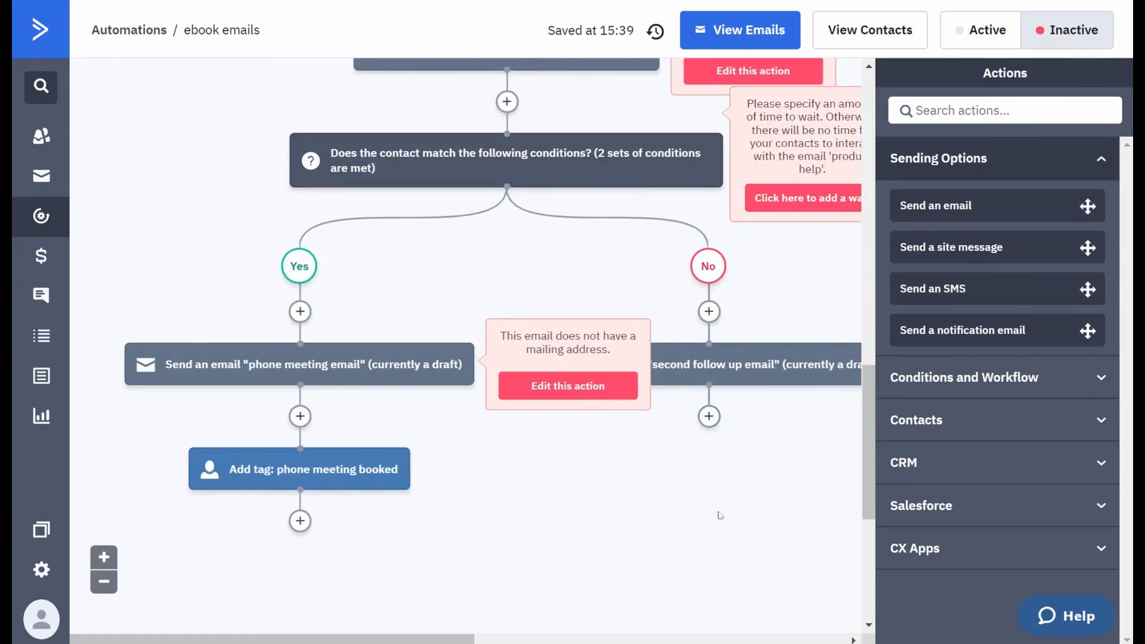
pyautogui.click(708, 418)
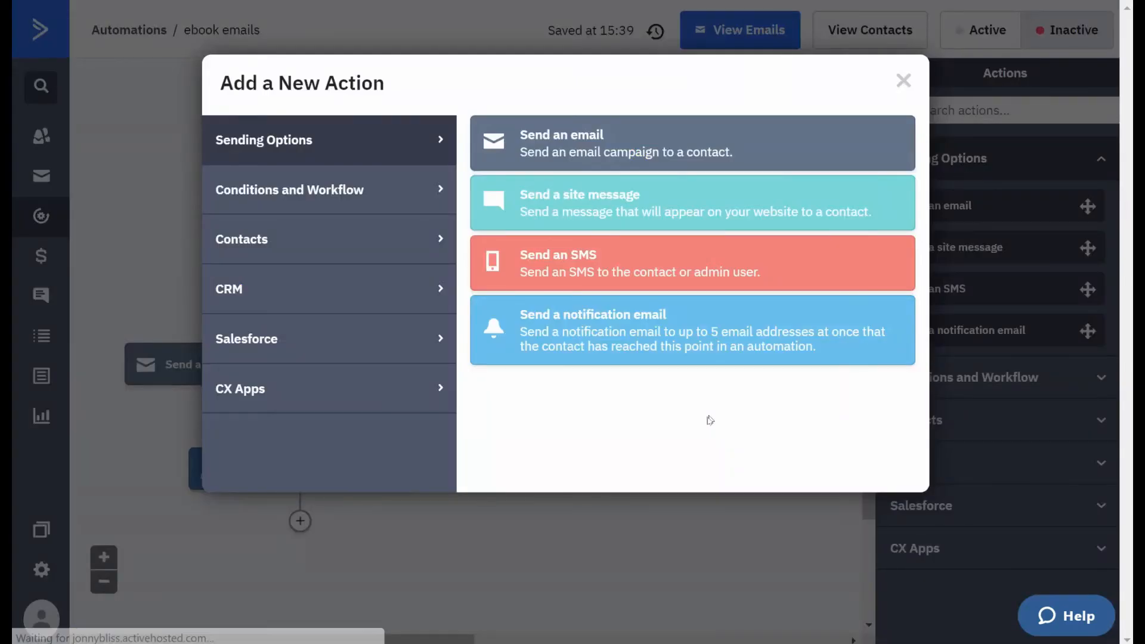
pyautogui.click(393, 202)
pyautogui.click(526, 207)
pyautogui.click(384, 170)
pyautogui.click(345, 232)
pyautogui.click(352, 244)
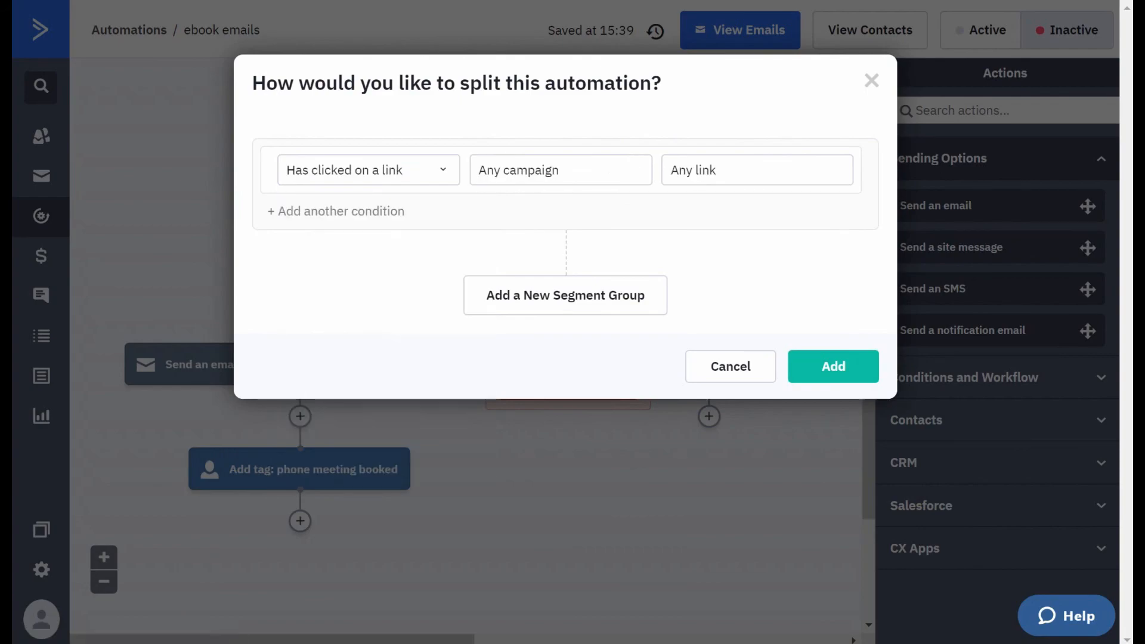
pyautogui.click(518, 170)
pyautogui.click(515, 299)
# - Add an Or segment group for Has clicked on a link in the "blog" campaign
pyautogui.click(552, 295)
pyautogui.click(474, 353)
pyautogui.click(325, 410)
pyautogui.click(352, 421)
pyautogui.click(618, 345)
pyautogui.click(517, 513)
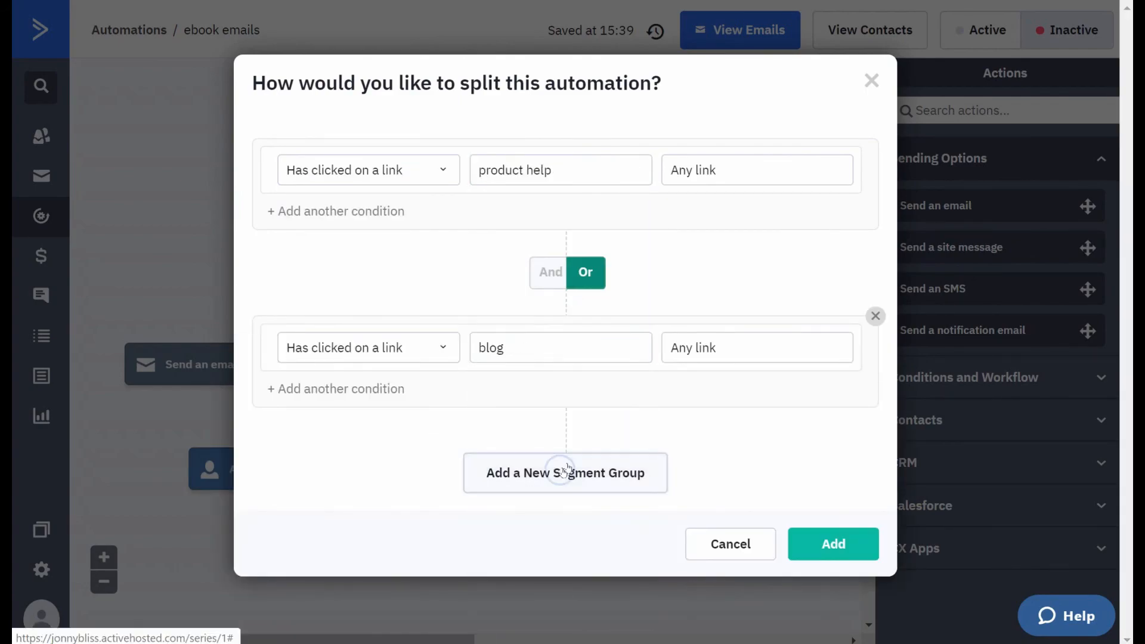
# - Add a third segment group with its own condition and insert the If/Else action
pyautogui.click(565, 471)
pyautogui.scroll(-2, 565, 472)
pyautogui.click(411, 431)
pyautogui.click(540, 604)
pyautogui.click(833, 614)
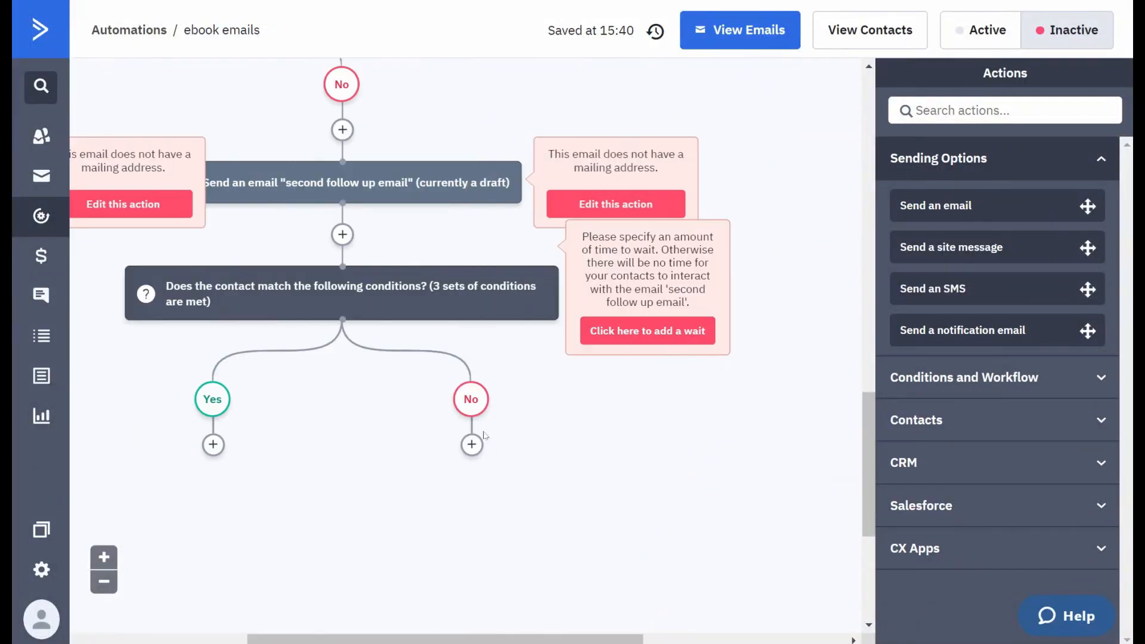
# - On the three-set condition, add a Go to action linked to the "phone meeting email" path under Yes, and End this automation under No
pyautogui.moveTo(212, 444); pyautogui.dragTo(660, 534)
pyautogui.click(662, 535)
pyautogui.click(572, 331)
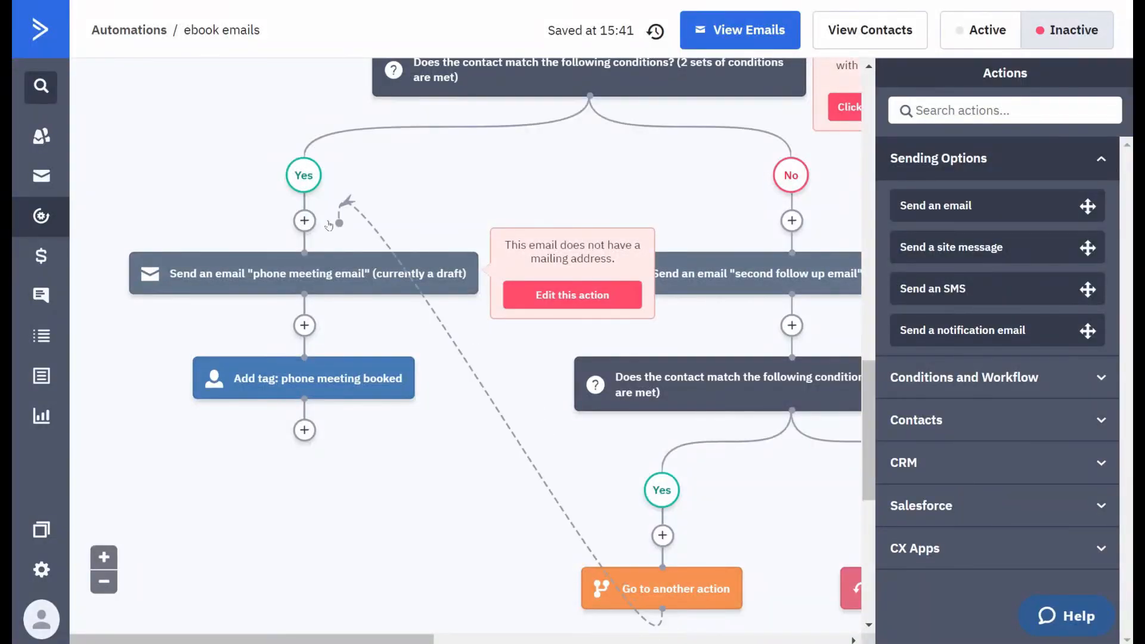
# - Review the complete automation flow from its starting trigger down to the final Yes and No branches
pyautogui.moveTo(859, 321); pyautogui.dragTo(856, 252)
pyautogui.click(104, 582)
pyautogui.click(104, 582)
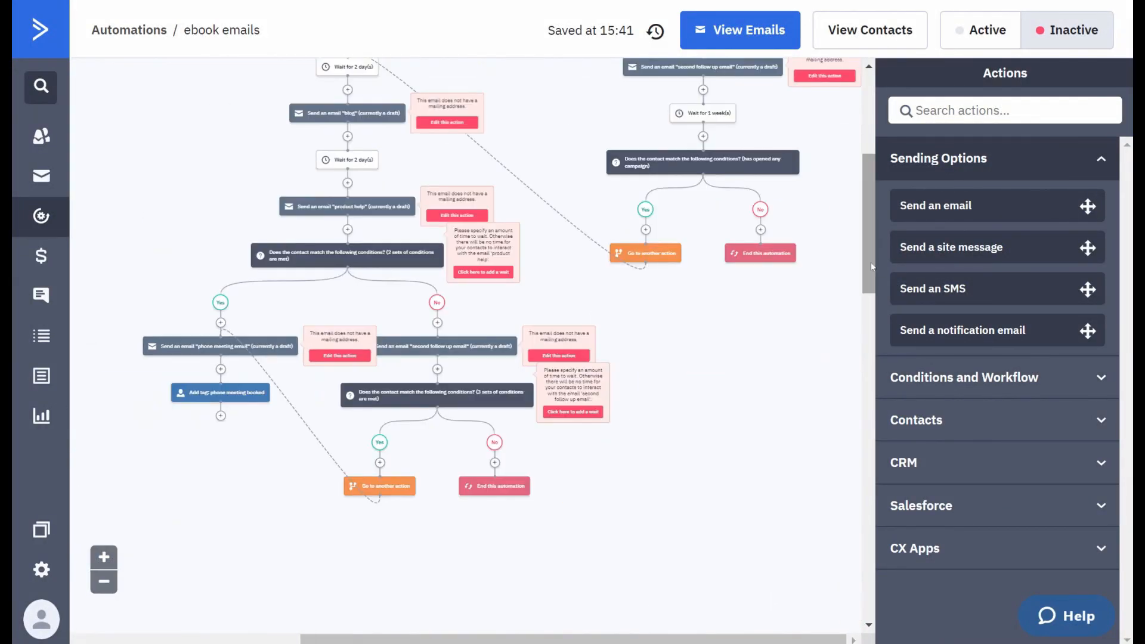
pyautogui.click(104, 581)
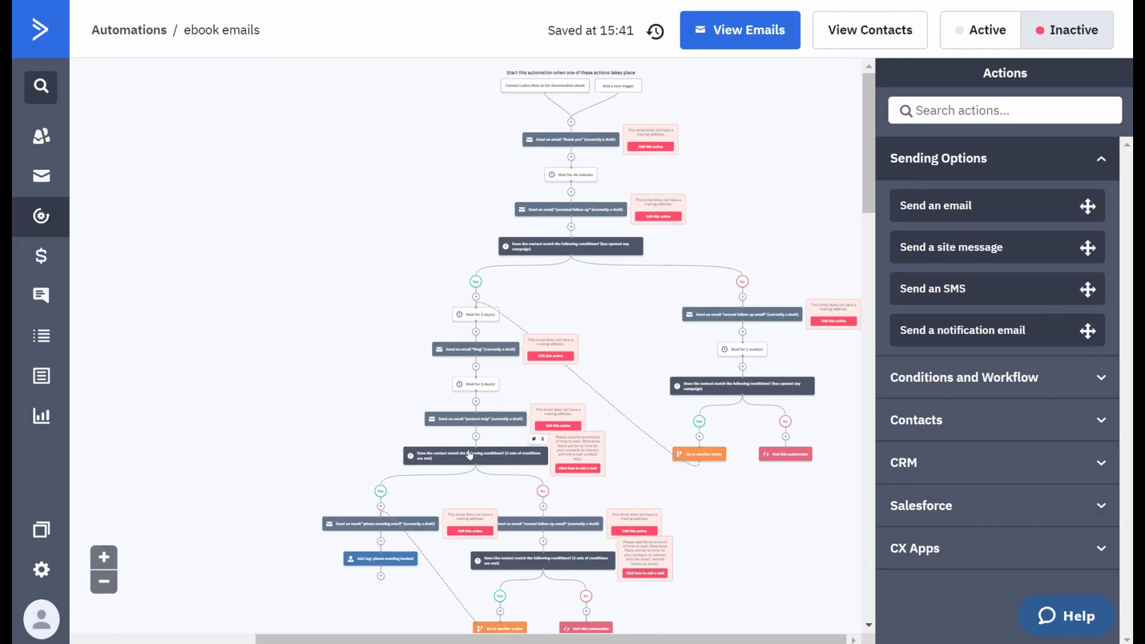
pyautogui.scroll(-3, 489, 408)
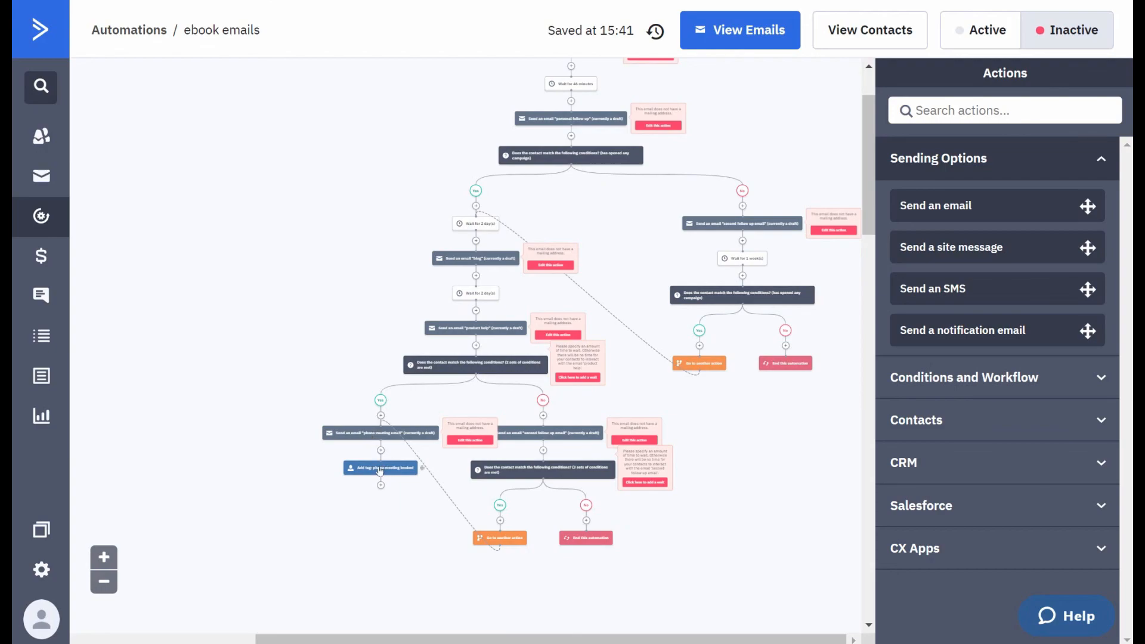
pyautogui.scroll(2, 379, 470)
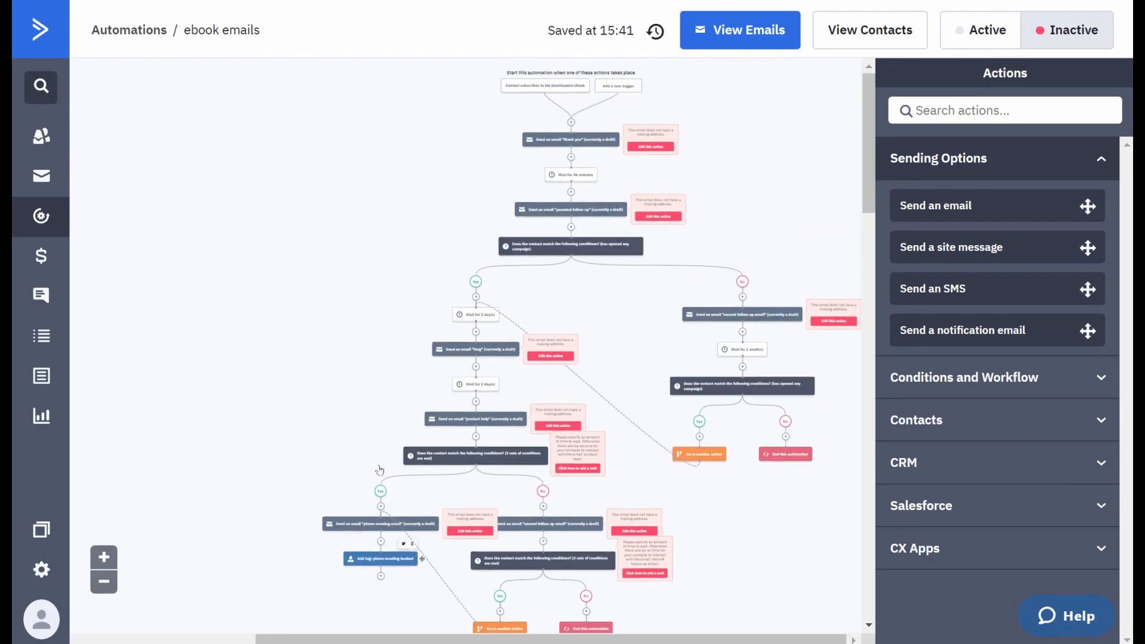